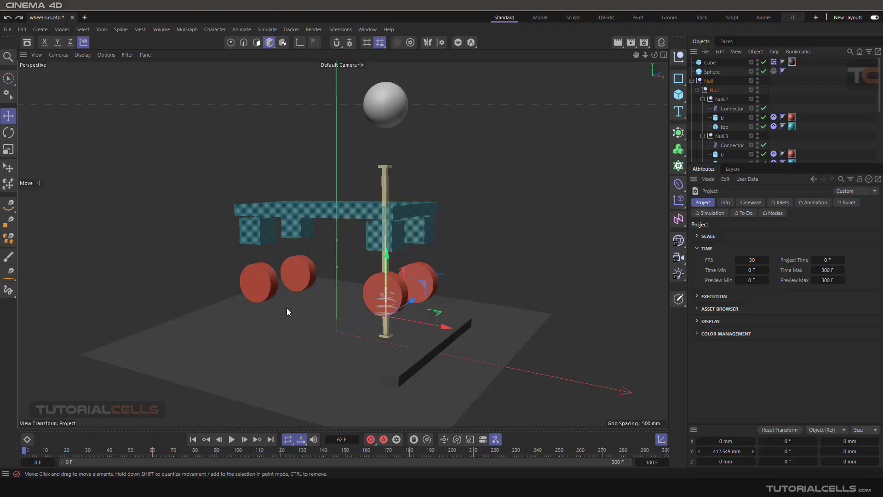
Step: Play the existing vehicle suspension simulation, stop it and return to the first frame
scroll(330, 273, "up", 2)
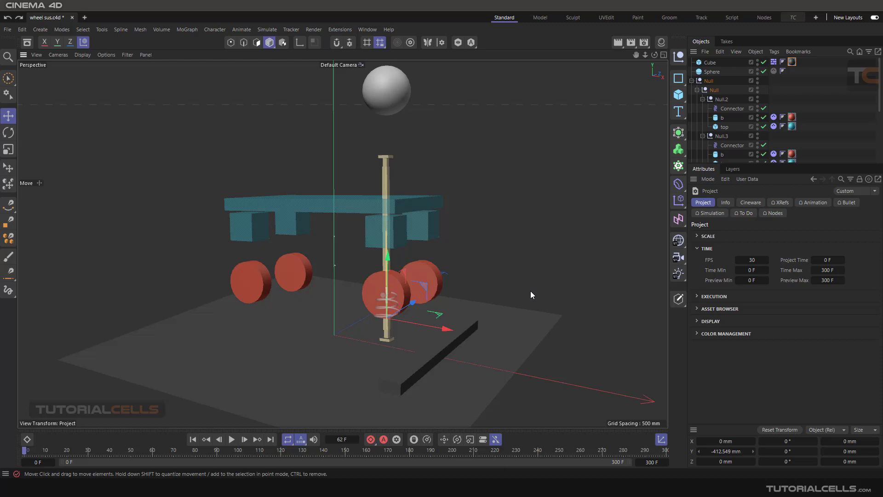
scroll(531, 291, "down", 2)
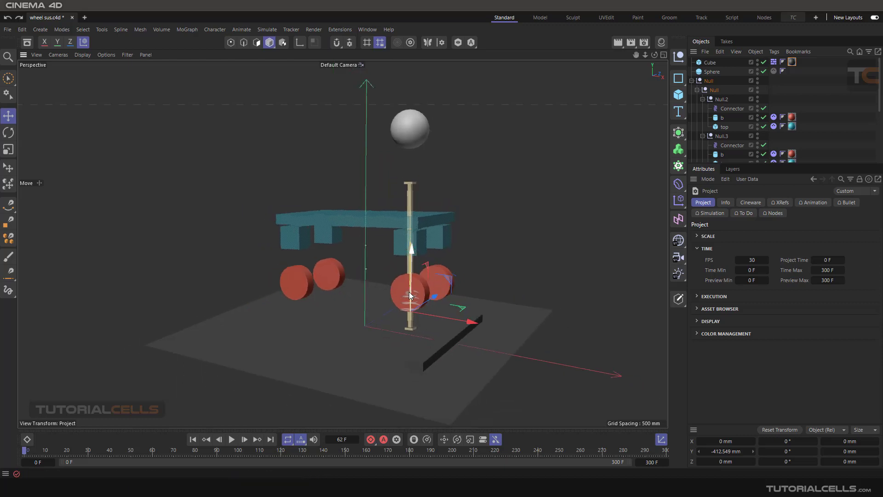
left_click(510, 308)
left_click_drag(505, 307, 476, 309, "alt")
left_click_drag(441, 284, 401, 306, "alt")
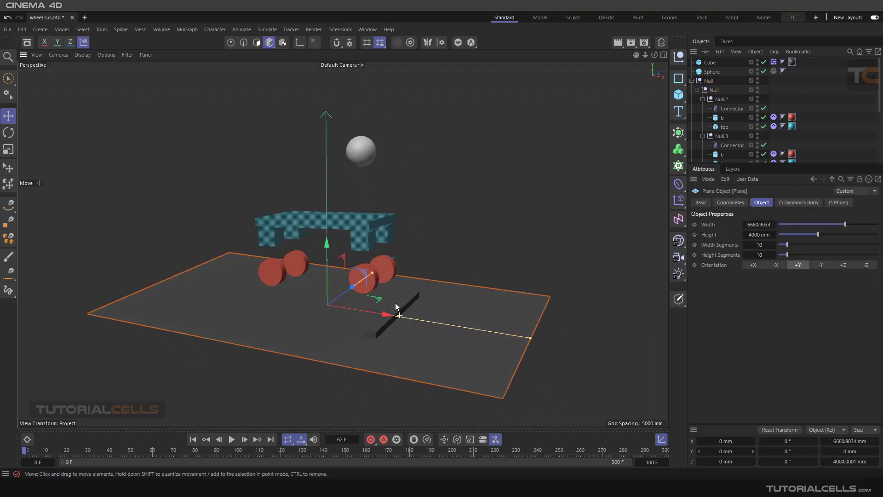
left_click(231, 439)
scroll(346, 300, "up", 3)
scroll(347, 300, "down", 3)
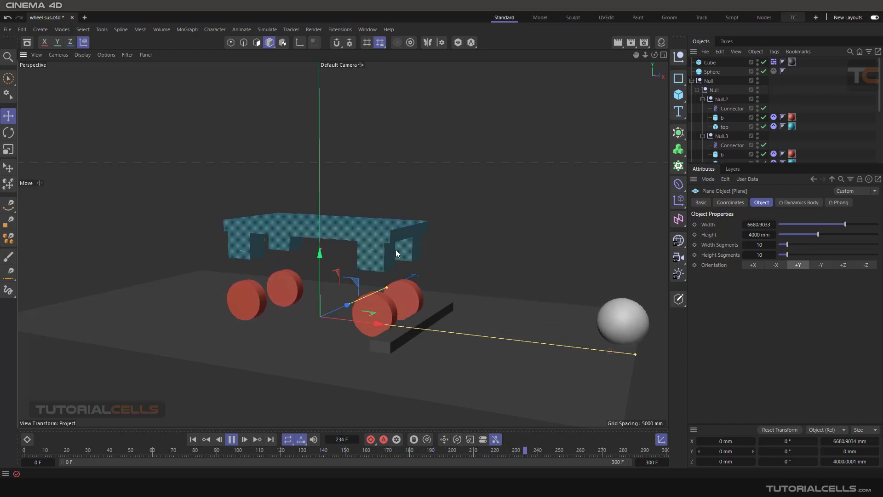
left_click(232, 440)
left_click(193, 440)
scroll(387, 291, "down", 3)
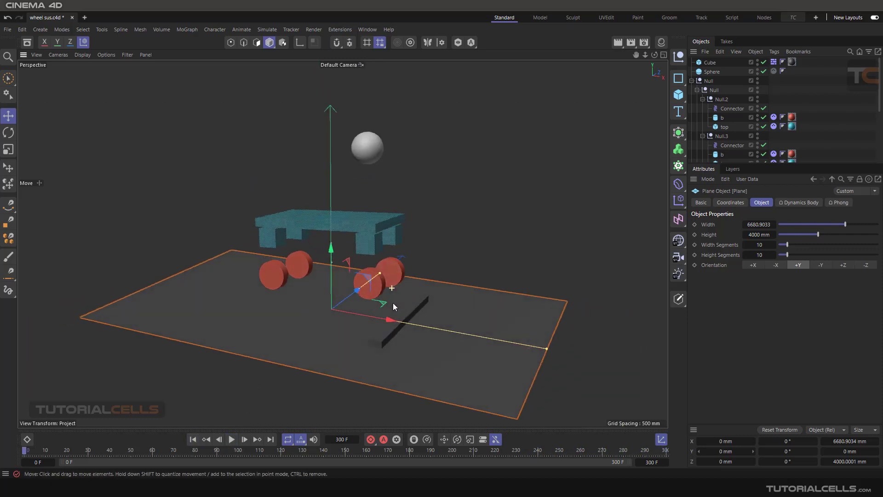
Step: Add a sphere with a radius of about 199 mm and 41 segments beyond the black bar, at about X 2260 mm and Y 1053 mm
middle_click_drag(393, 303, 349, 260, "alt")
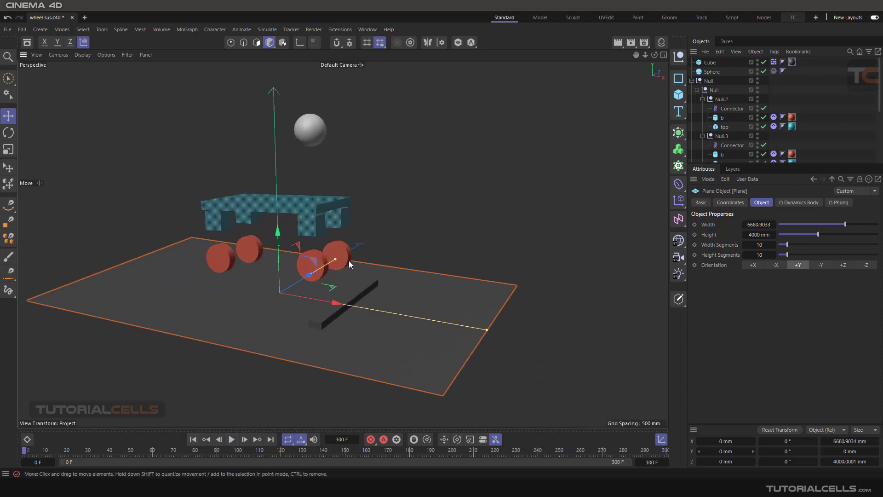
left_click(678, 95)
left_click(763, 145)
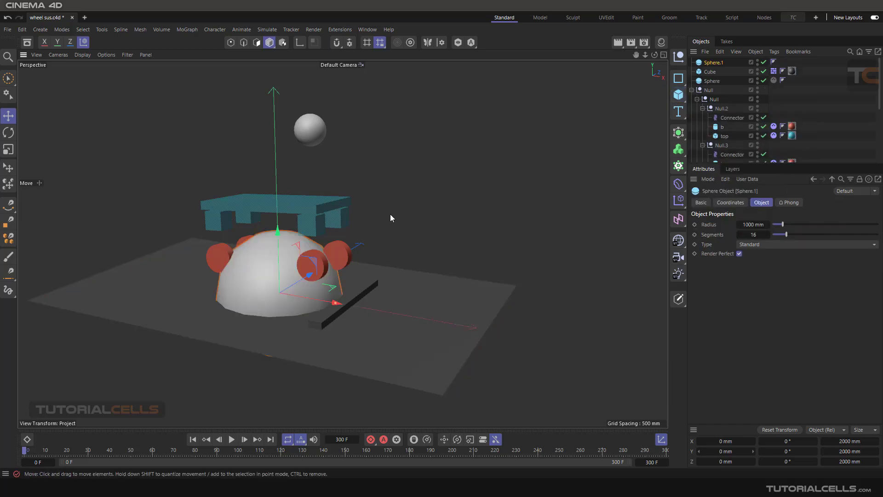
left_click_drag(325, 300, 475, 327)
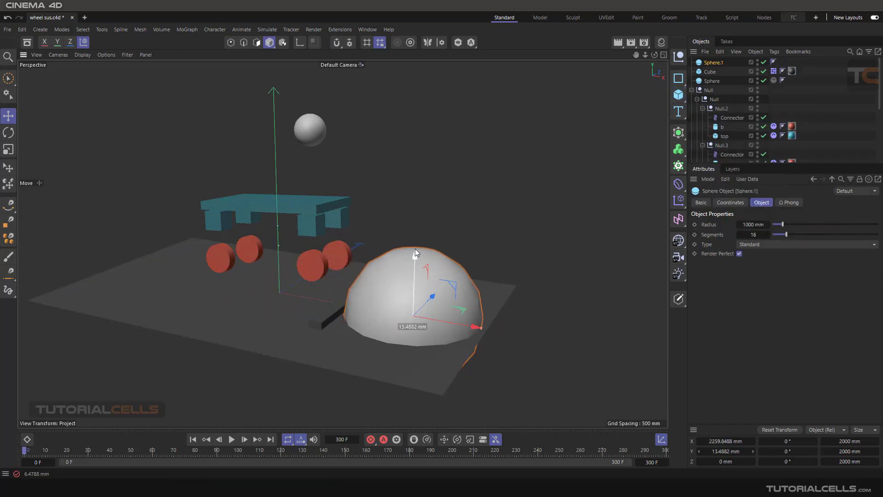
left_click_drag(415, 255, 417, 184)
left_click_drag(484, 256, 428, 249)
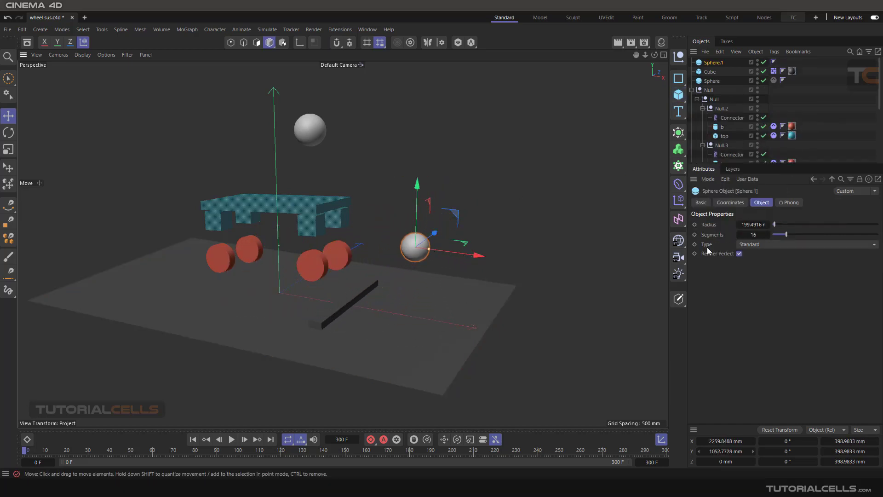
left_click(807, 232)
Step: Copy the new sphere twice, to about X 2796 mm, Y 1299 mm and to about X 3350 mm, Y 1299 mm, Z -662 mm
scroll(482, 269, "up", 2)
left_click_drag(468, 250, 508, 252, "ctrl")
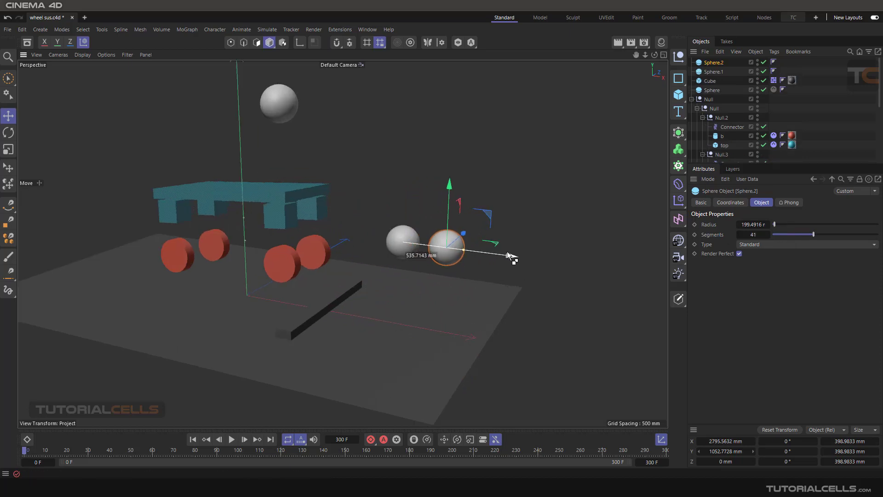
left_click_drag(450, 208, 450, 246)
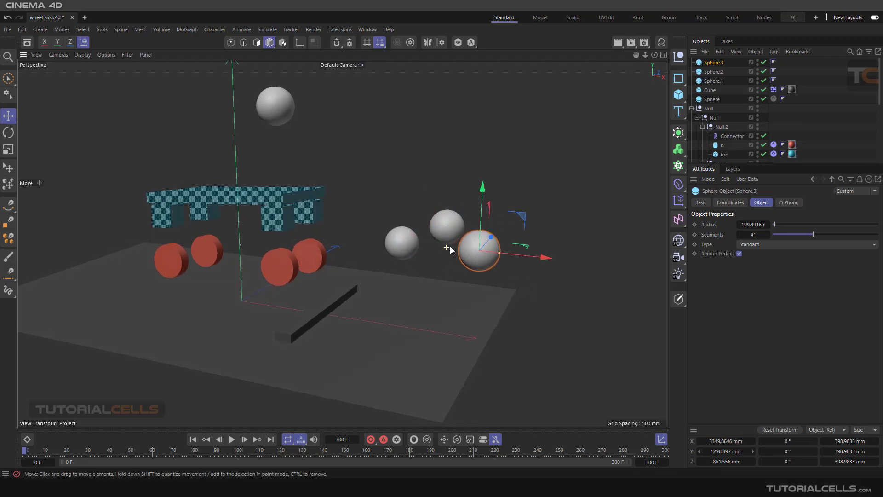
Step: Assign a Bullet Rigid Body tag to the three new spheres and test-play the simulation, returning to the first frame
left_click(447, 232, "shift")
left_click(413, 235, "shift")
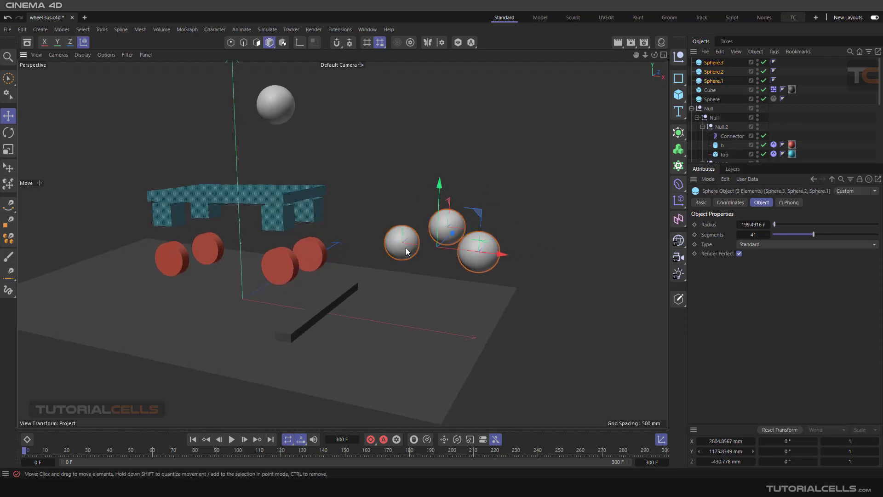
left_click(775, 51)
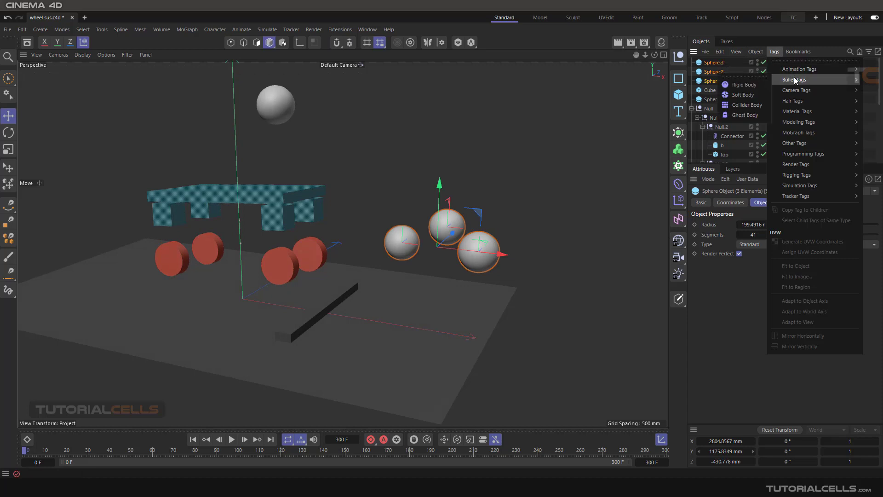
mouse_move(810, 91)
left_click(773, 90)
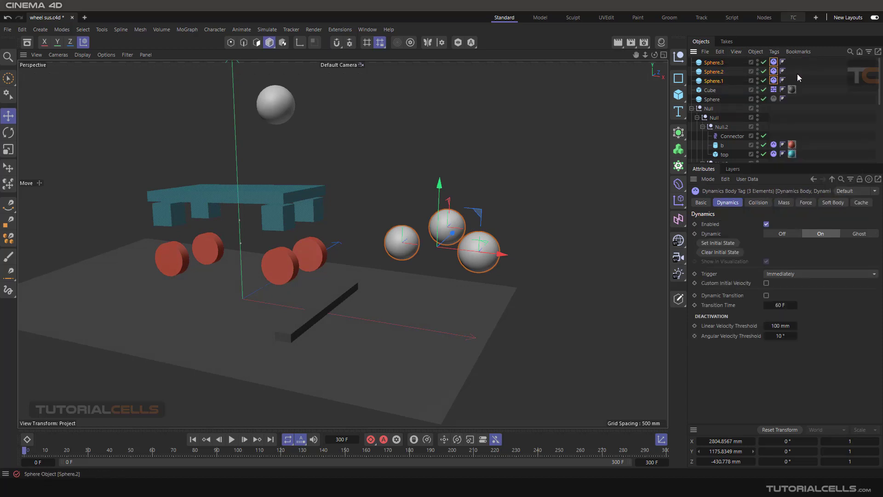
left_click(231, 439)
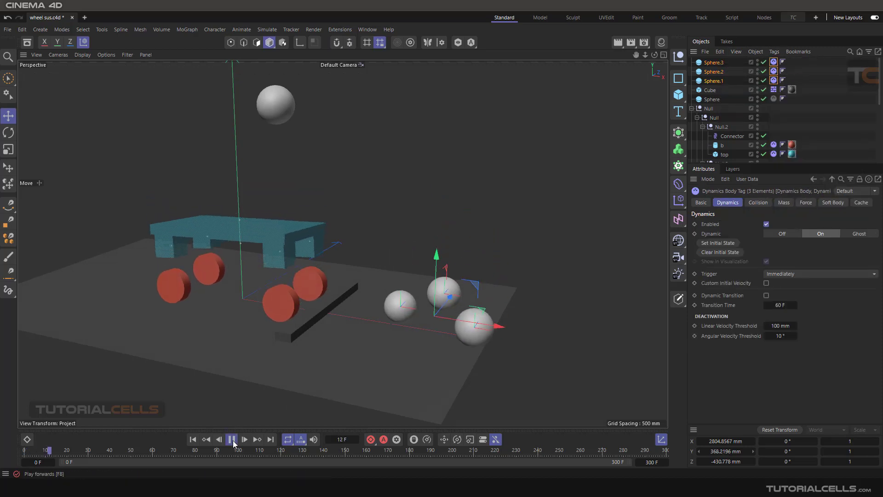
left_click(193, 440)
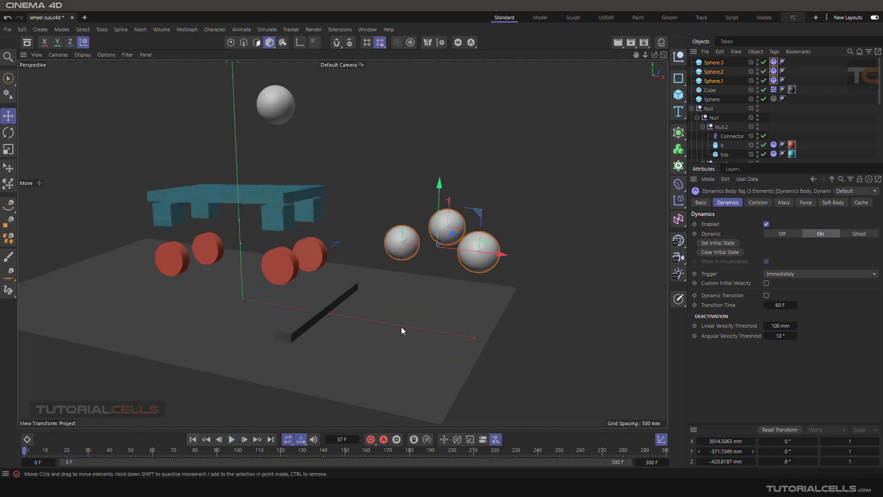
Step: Move Sphere.3 over the plane, close to the other two new spheres
left_click(479, 267)
left_click_drag(518, 256, 482, 259)
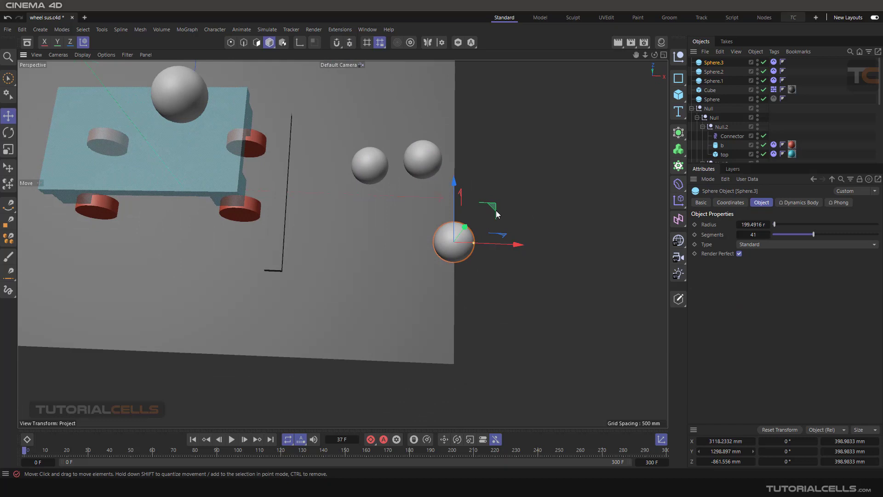
left_click_drag(497, 213, 448, 193)
Step: Create a Bullet Connector and place it between Sphere.3 and Sphere.2 in the object hierarchy
left_click(448, 193, "shift")
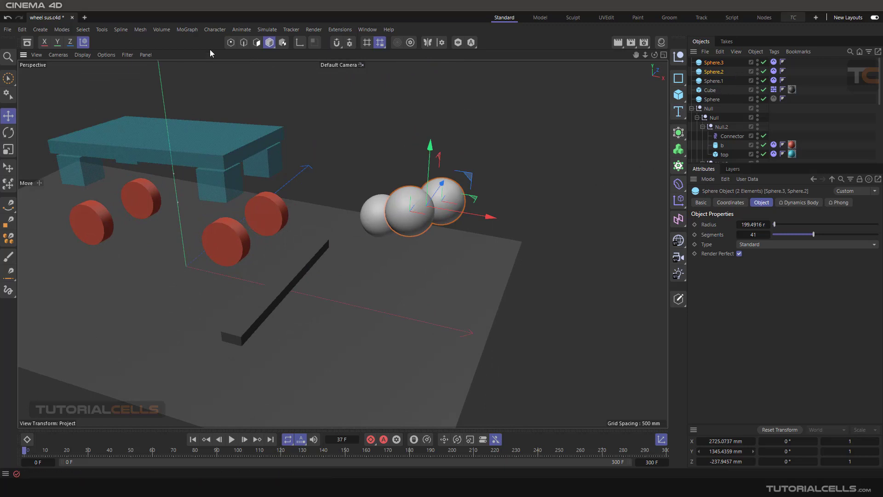
left_click(267, 29)
mouse_move(299, 90)
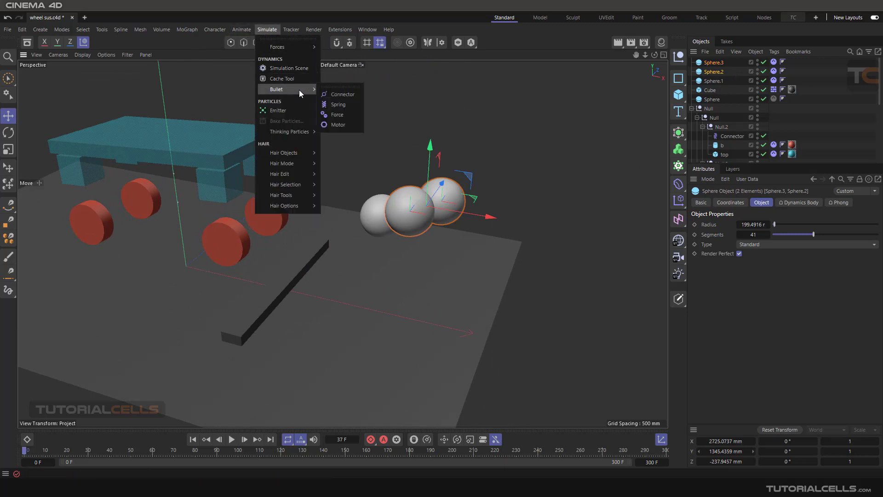
left_click(326, 95)
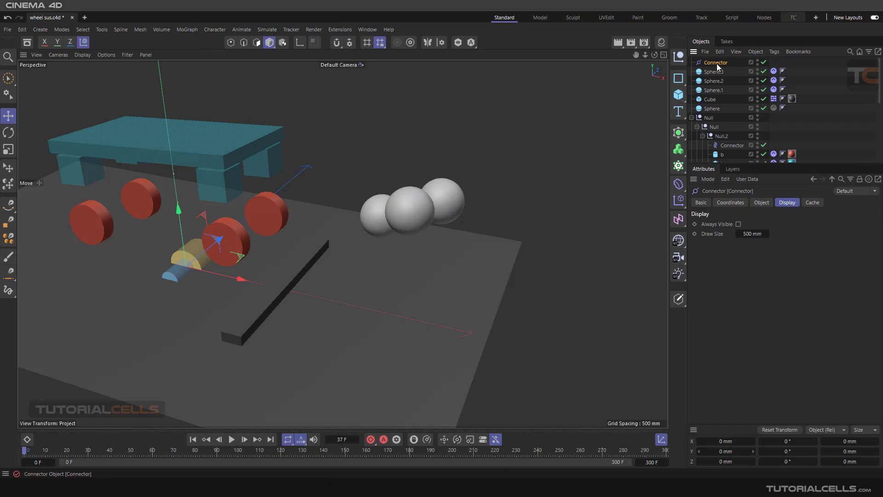
left_click_drag(717, 63, 716, 77)
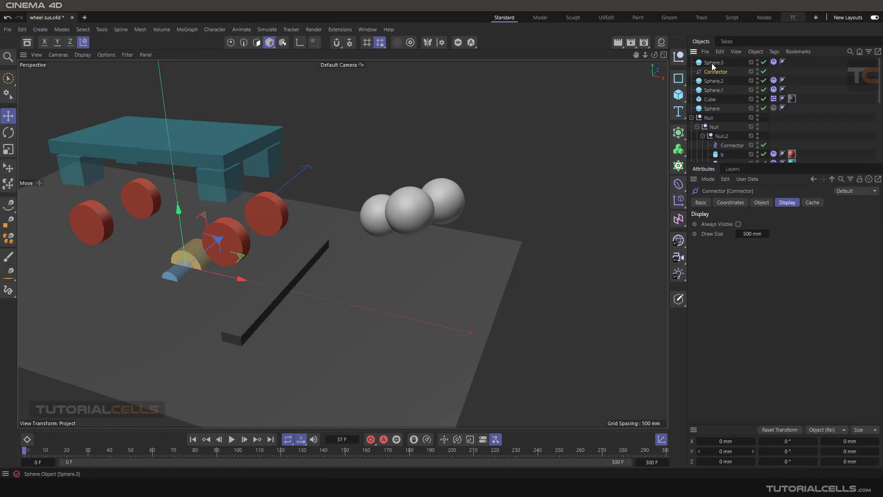
Step: Set the connector's type to Fixed, with Sphere.3 as Object A and Sphere.2 as Object B
left_click(763, 202)
left_click(764, 224)
left_click(761, 328)
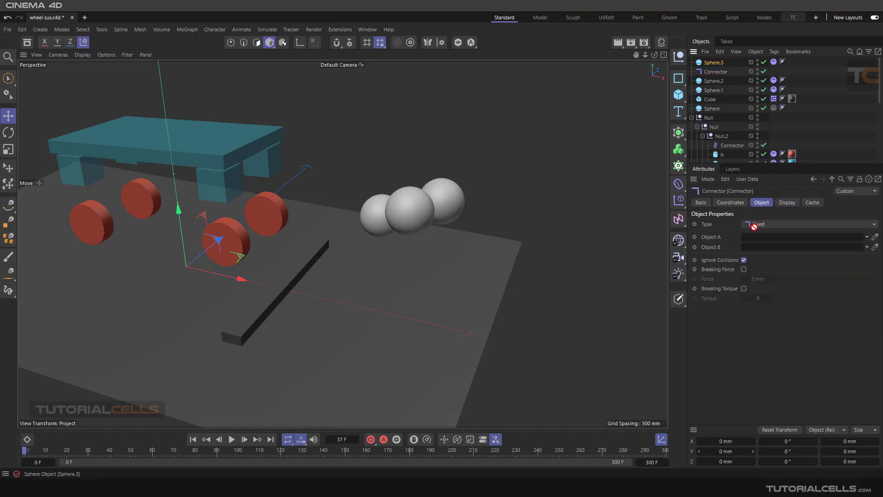
left_click_drag(755, 227, 757, 237)
left_click_drag(714, 81, 759, 259)
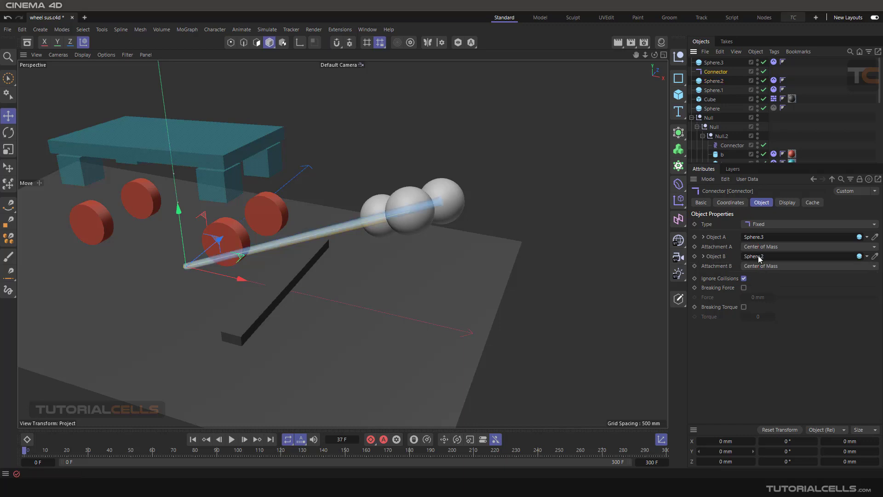
Step: Align the connector to Sphere.2 by nesting it under that sphere, resetting its transform and taking it out of the hierarchy again
left_click_drag(478, 211, 440, 224, "alt")
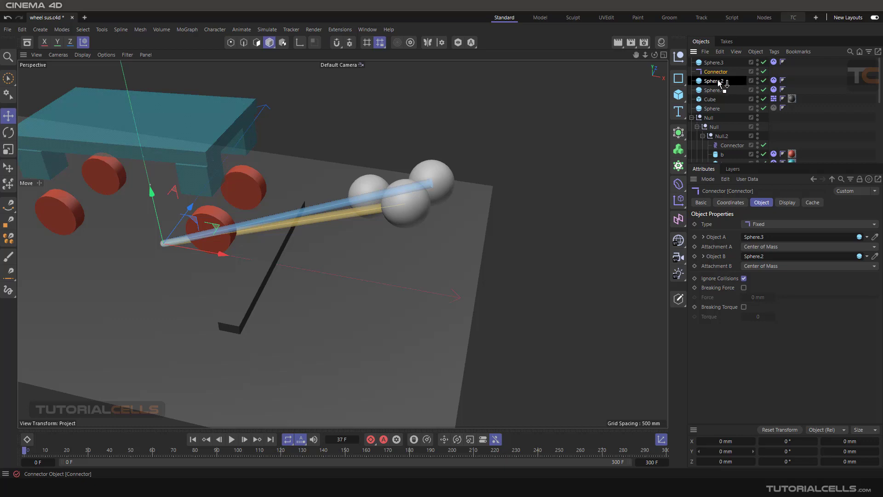
left_click_drag(719, 81, 718, 81)
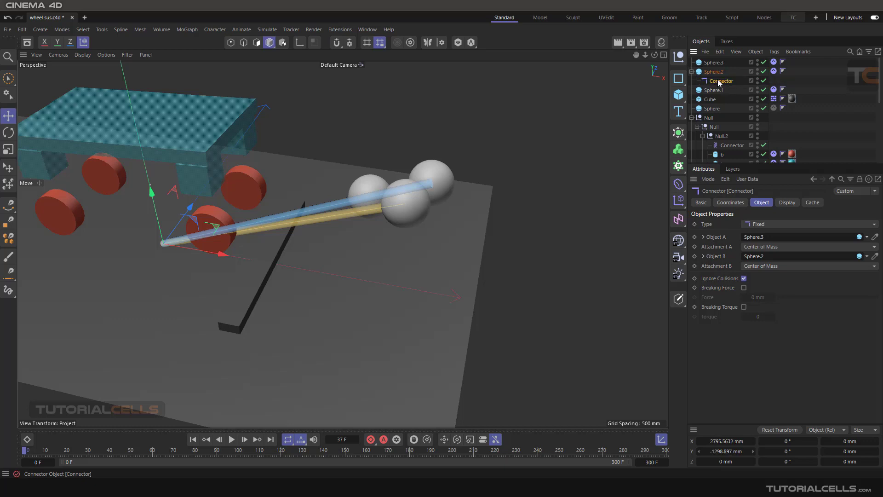
left_click(766, 430)
left_click_drag(484, 254, 439, 206, "alt")
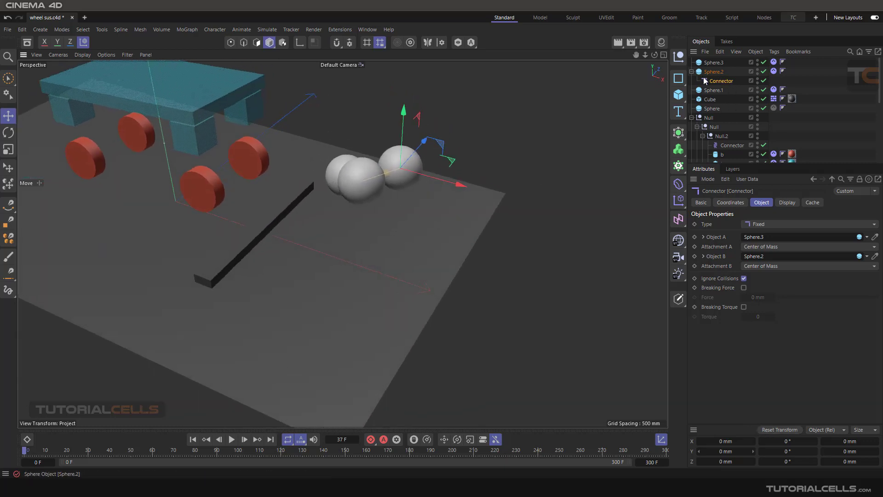
left_click_drag(718, 81, 713, 68)
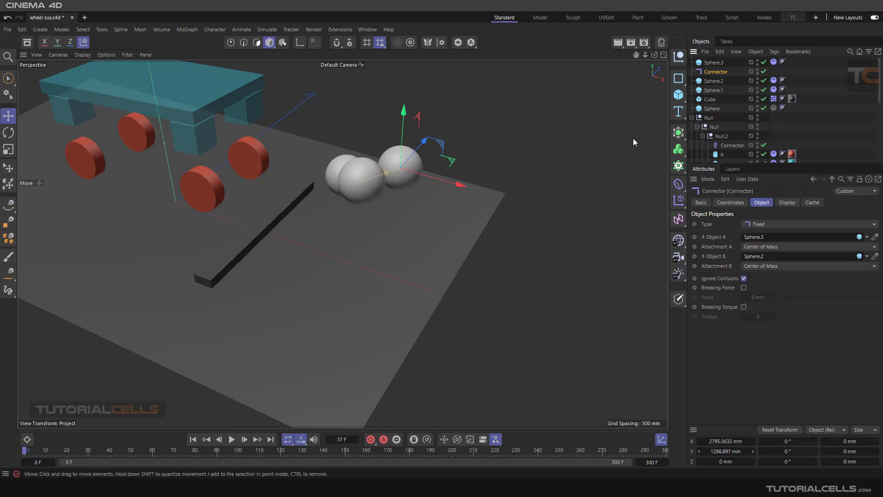
Step: Play the simulation to check the fixed connection between the spheres, then stop and return to the first frame
left_click(353, 322)
left_click(231, 439)
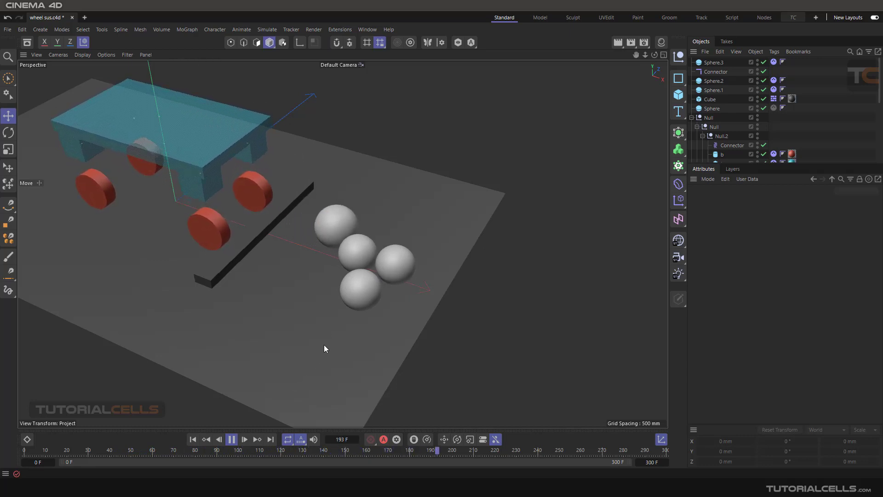
left_click(232, 439)
left_click(194, 439)
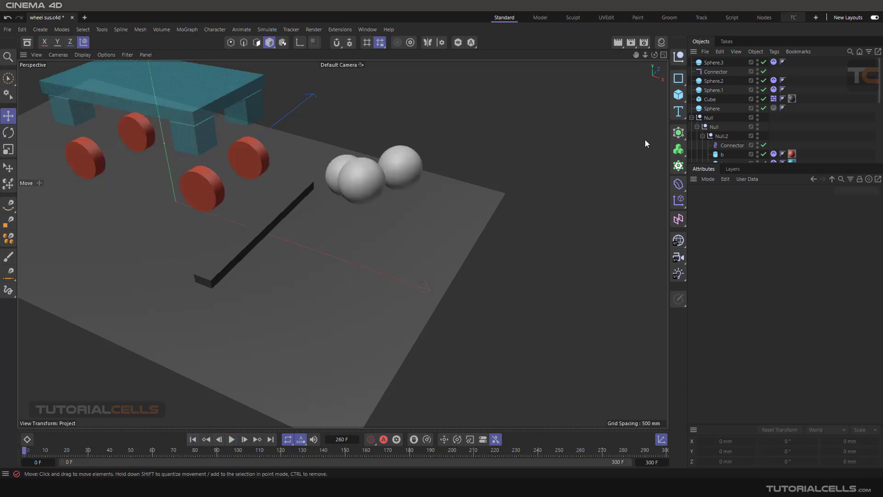
Step: Delete Sphere.1, Sphere.2, Sphere.3 and their connector
left_click(714, 72)
left_click(714, 62, "ctrl")
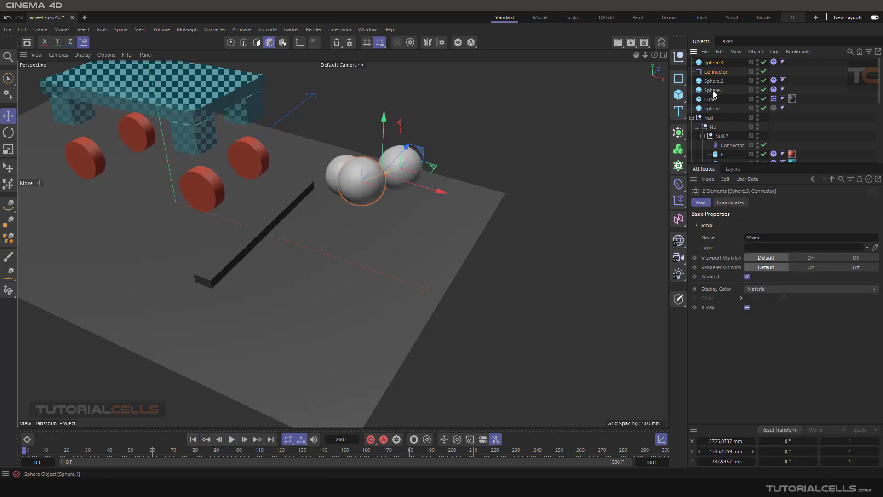
left_click(714, 90, "ctrl")
left_click(714, 81, "ctrl")
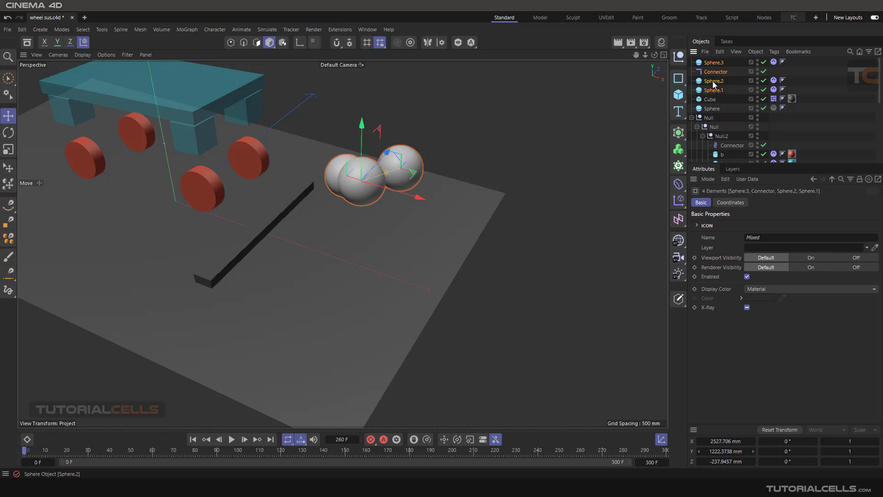
key("Delete")
Step: Collapse the near front wheel-and-block null and copy it beyond the black bar, at about X 2135 mm, Y -88 mm, Z -403 mm
left_click_drag(322, 138, 333, 230, "alt")
scroll(333, 233, "up", 3)
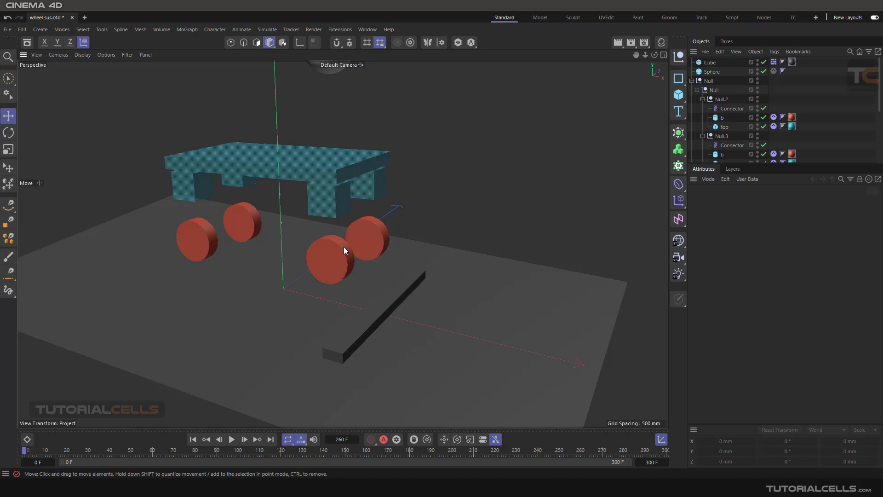
scroll(716, 136, "down", 5)
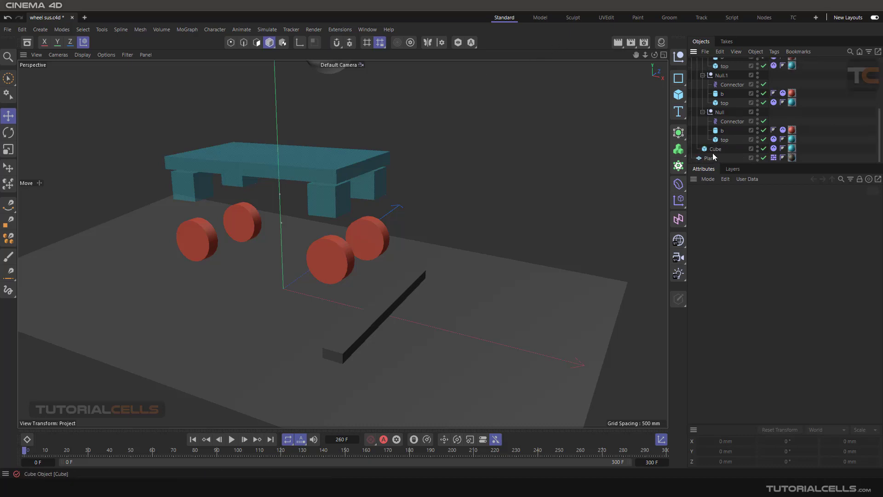
left_click(703, 112)
left_click(721, 141)
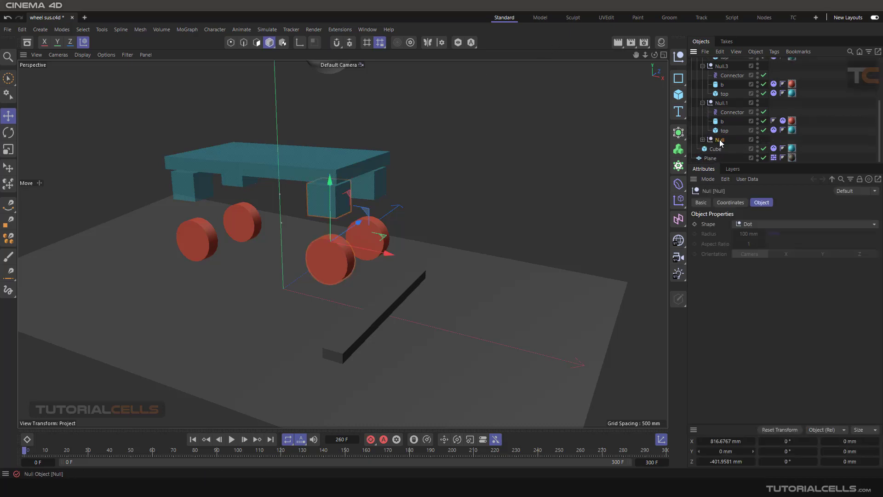
scroll(381, 225, "down", 2)
left_click_drag(341, 238, 505, 260)
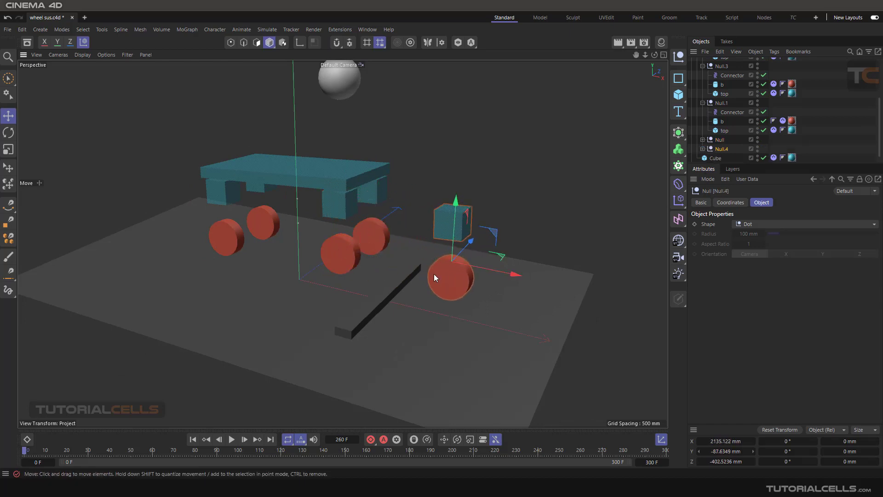
Step: Play the simulation to check the copied wheel and block beyond the black bar, then stop and return to the first frame
left_click(232, 439)
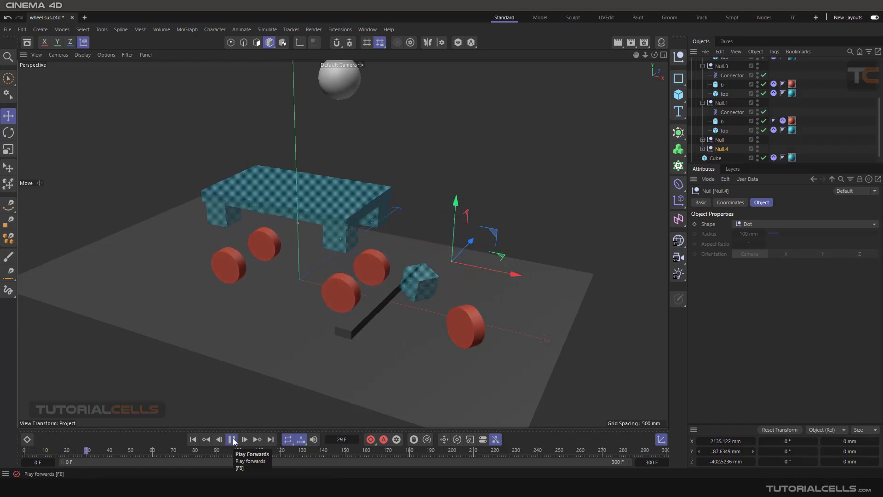
left_click(232, 439)
left_click(198, 441)
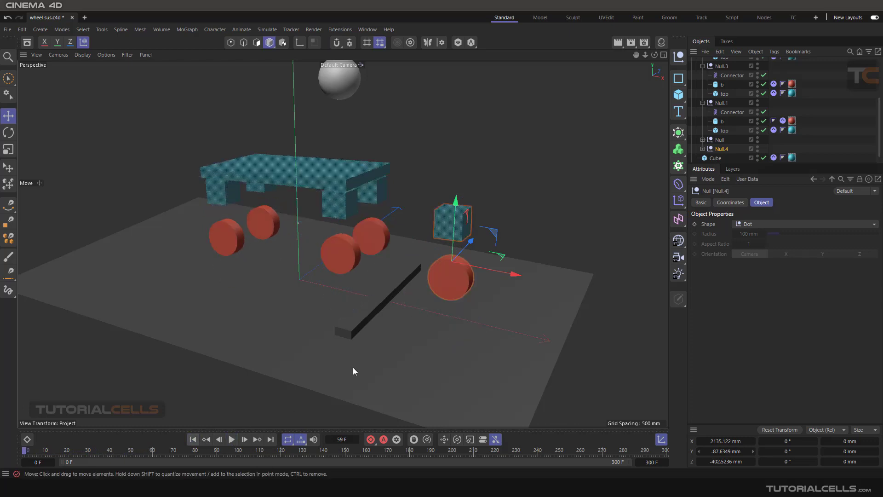
Step: Expand Null.4 and turn on Always Visible for its connector
left_click(703, 148)
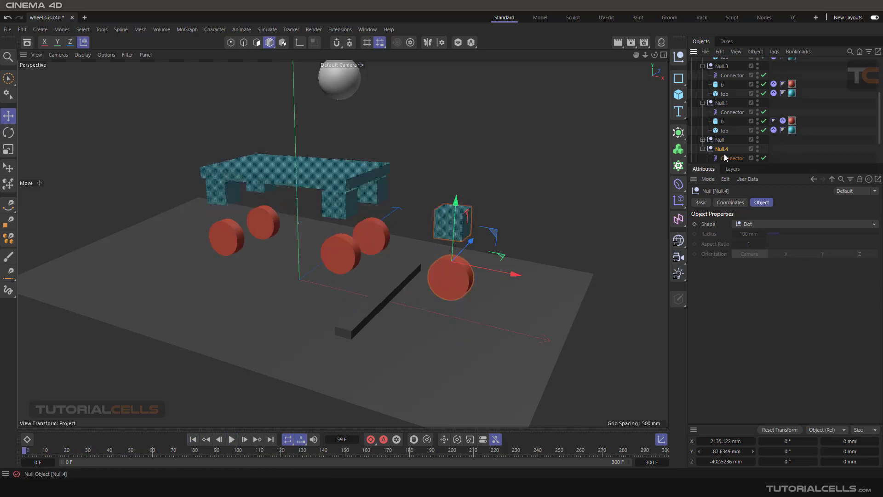
left_click(729, 159)
left_click(785, 203)
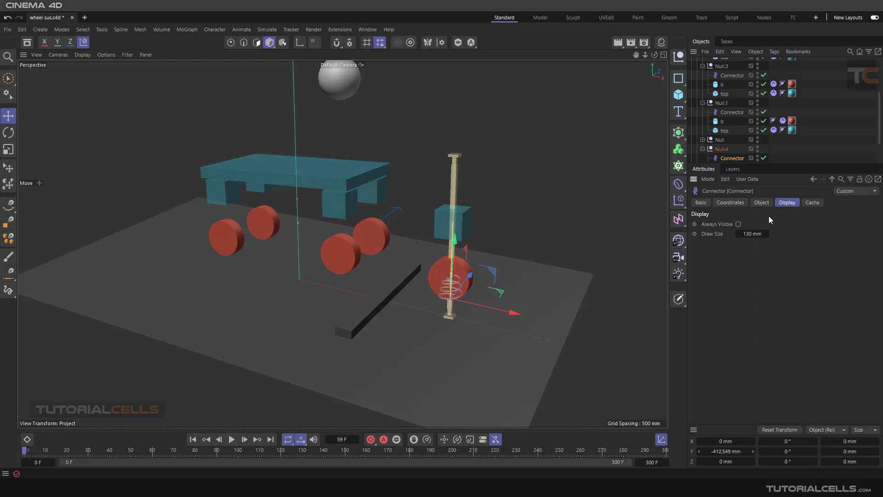
left_click_drag(488, 309, 436, 256, "alt")
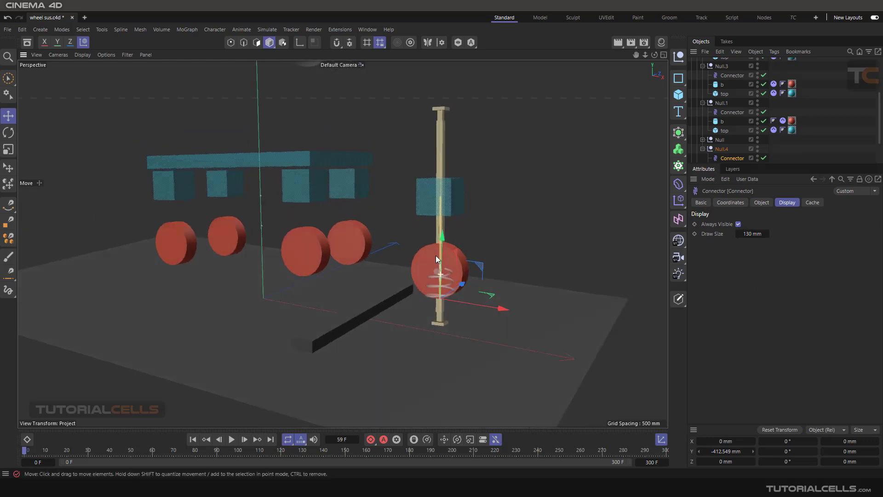
Step: Play the simulation to watch how the Null.4 connector moves with its wheel and block, then stop and rewind
left_click(231, 439)
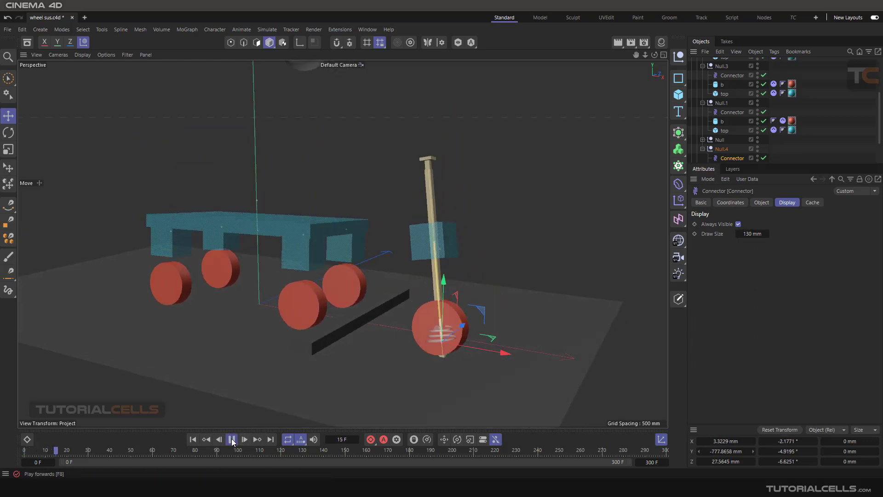
left_click(232, 440)
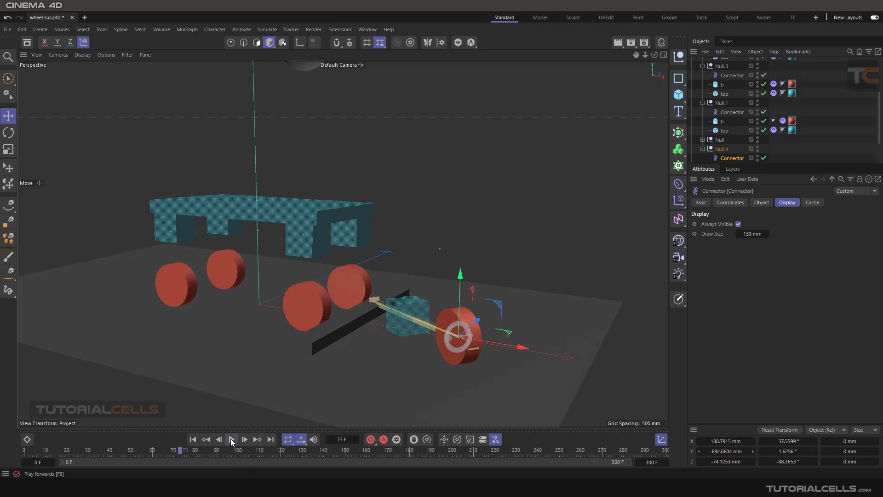
left_click_drag(413, 289, 440, 253, "alt")
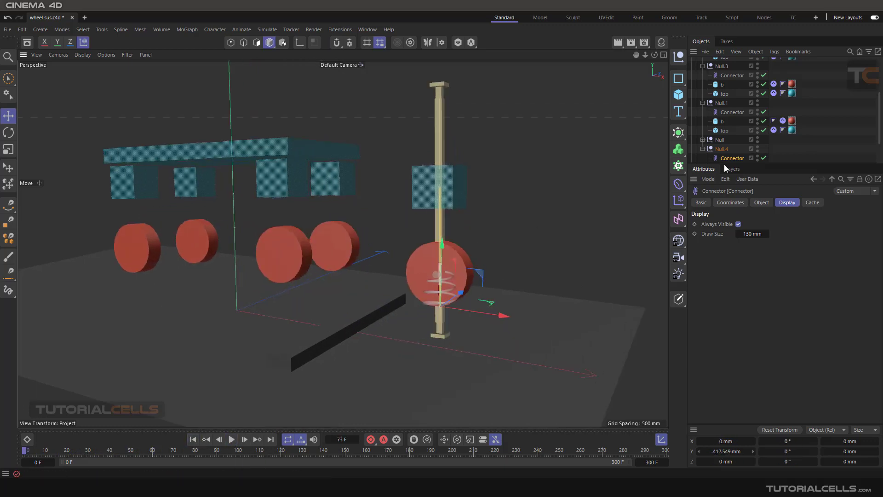
Step: Delete the connector from Null.4, take the null out of the vehicle's hierarchy and place it above Plane
left_click_drag(708, 165, 712, 207)
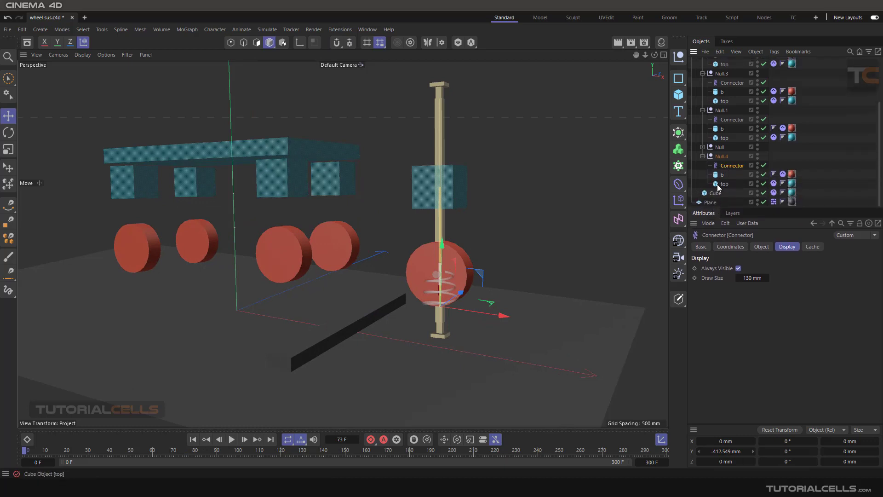
left_click(703, 156)
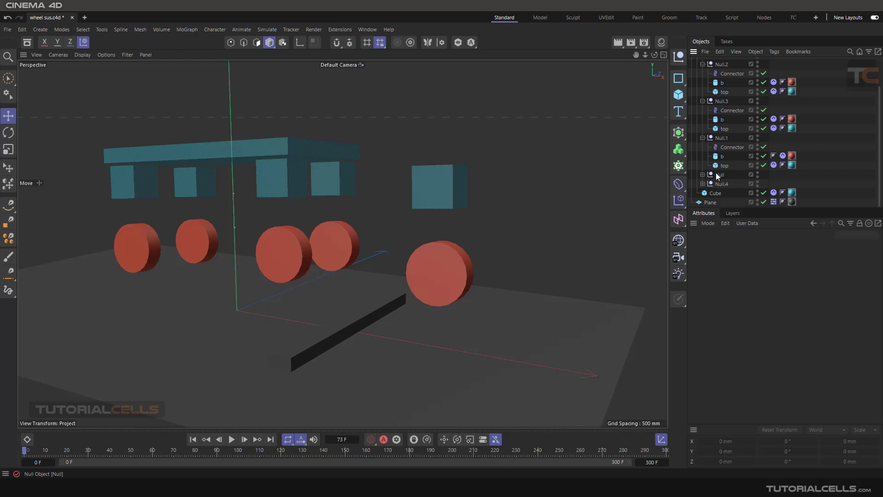
left_click_drag(718, 184, 709, 199)
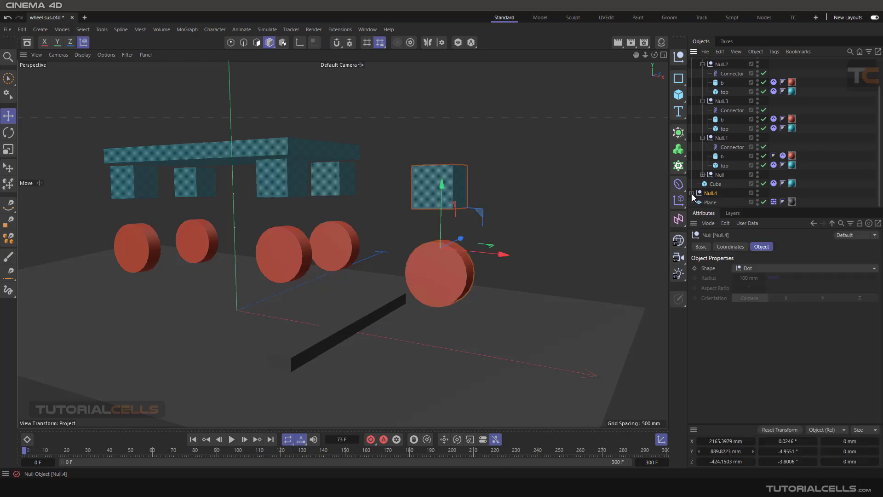
left_click(691, 193)
left_click(691, 81)
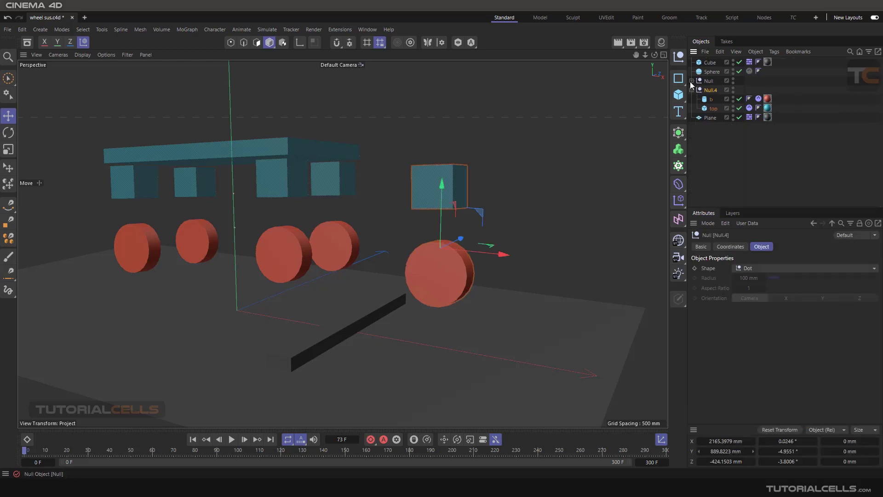
left_click_drag(503, 221, 479, 238, "alt")
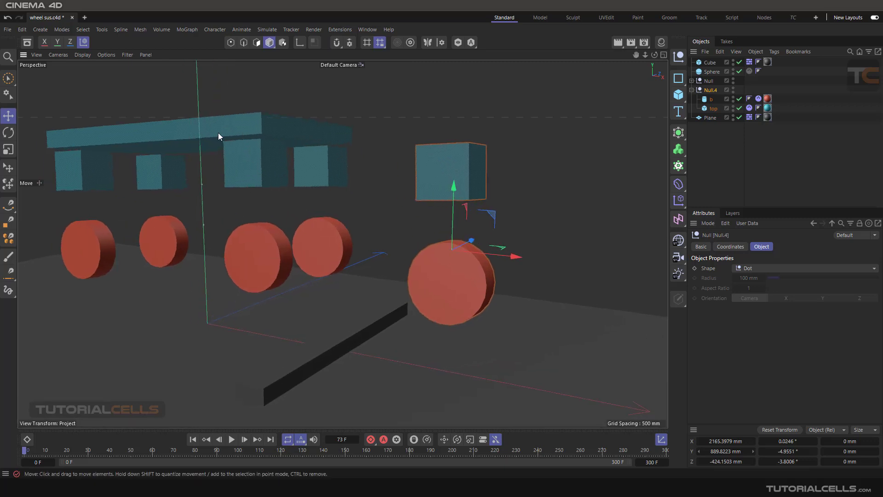
Step: Play the simulation to check the separate wheel and block without a connector, then stop and return to the first frame
left_click(692, 82)
left_click(692, 82)
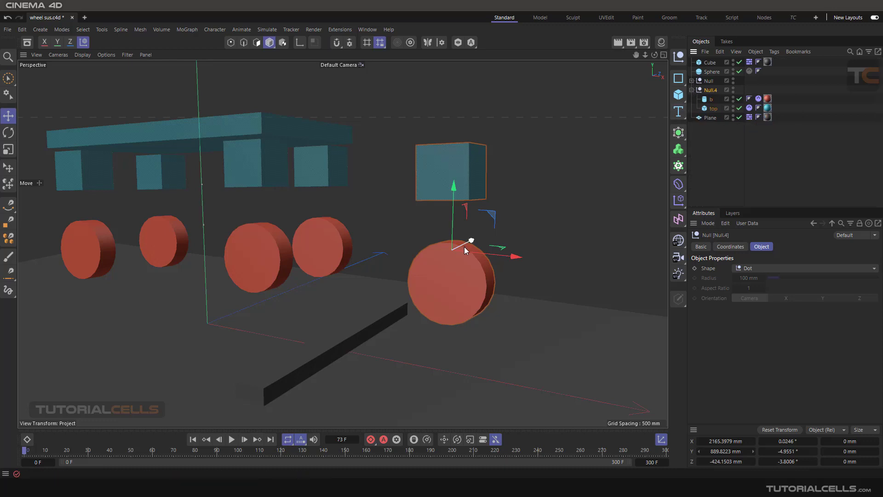
left_click_drag(464, 247, 423, 277, "alt")
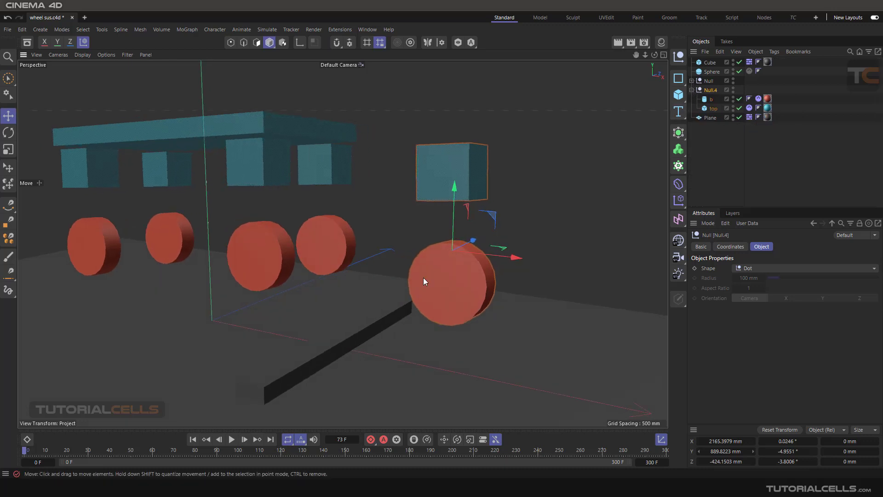
left_click(232, 440)
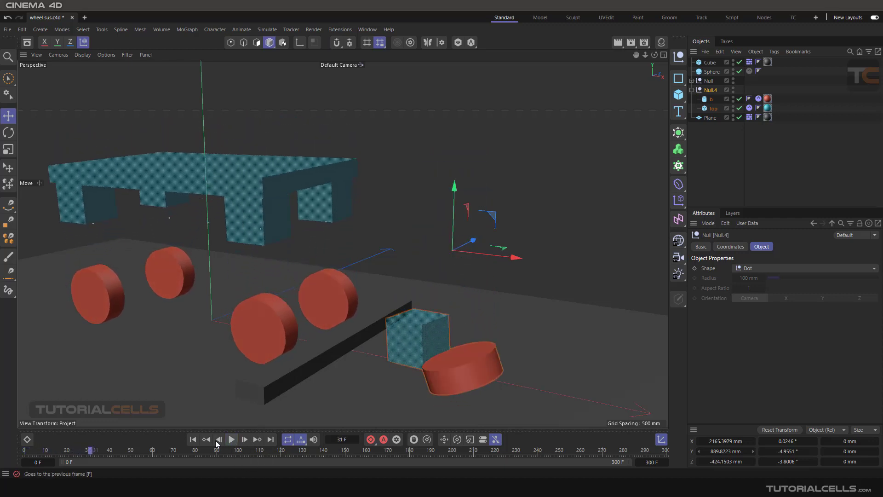
left_click(191, 441)
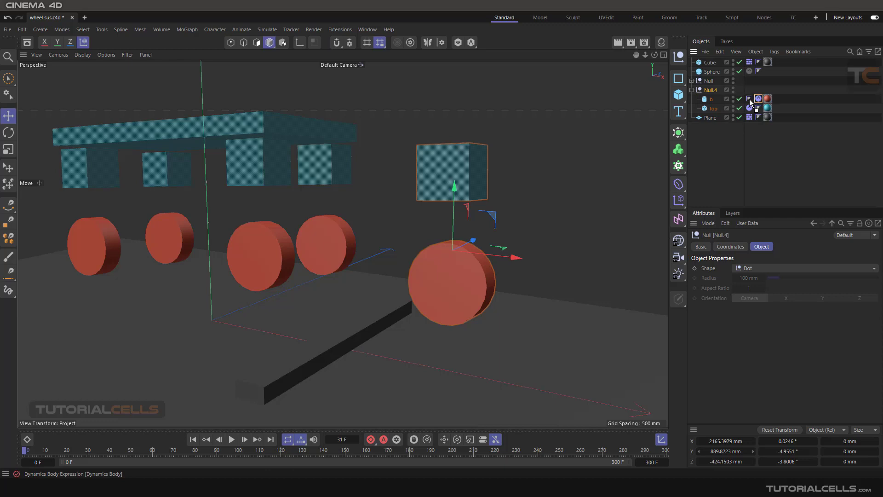
Step: Place the Dynamics Body tag first on the wheel cylinder in Null.4 and rename the cylinder as bottom
left_click(748, 99)
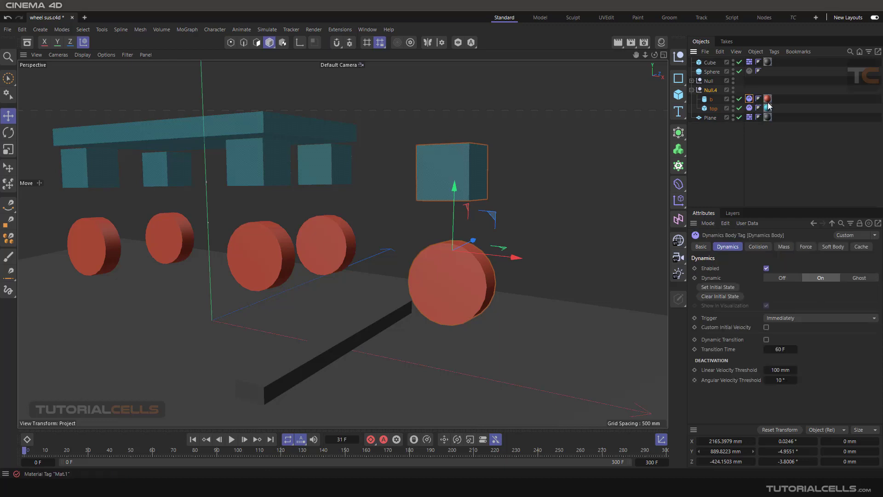
left_click(716, 111)
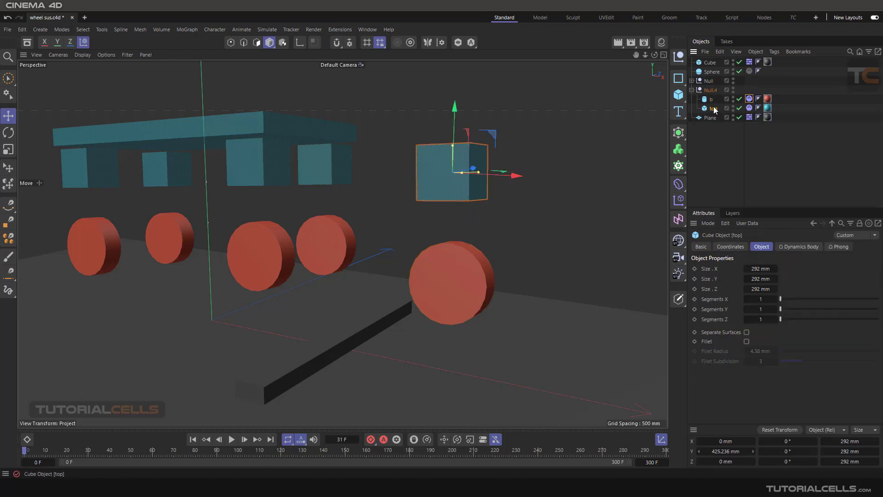
left_click(713, 102)
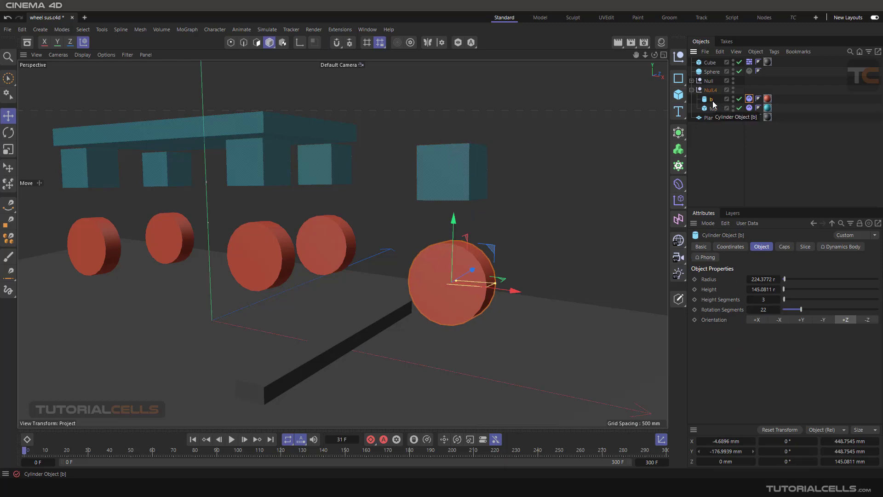
double_click(712, 99)
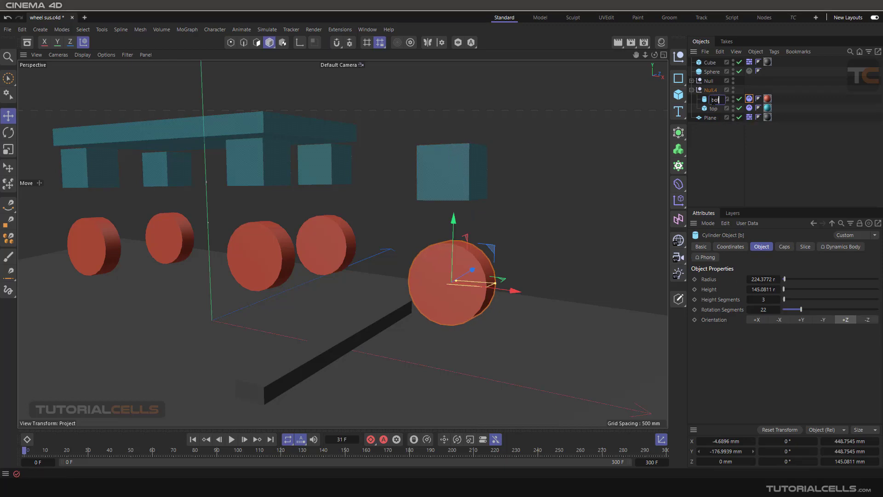
left_click(719, 131)
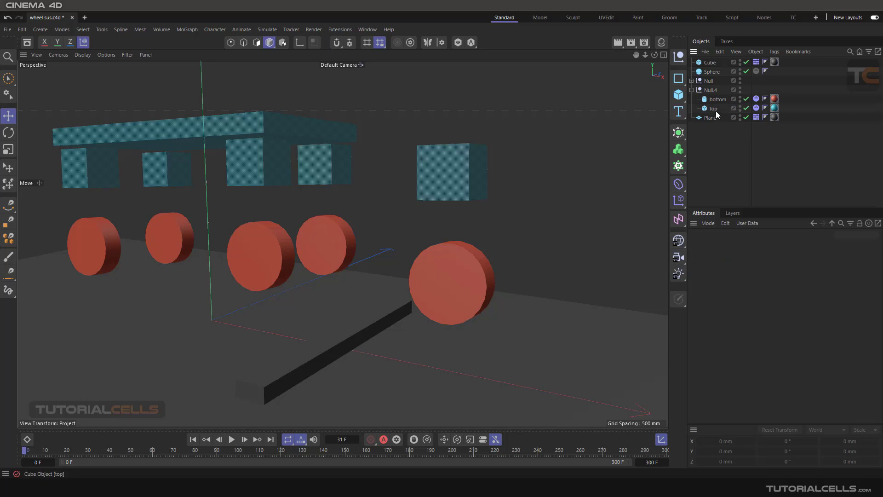
Step: Move the top cube above the bottom cylinder inside Null.4
left_click(715, 108)
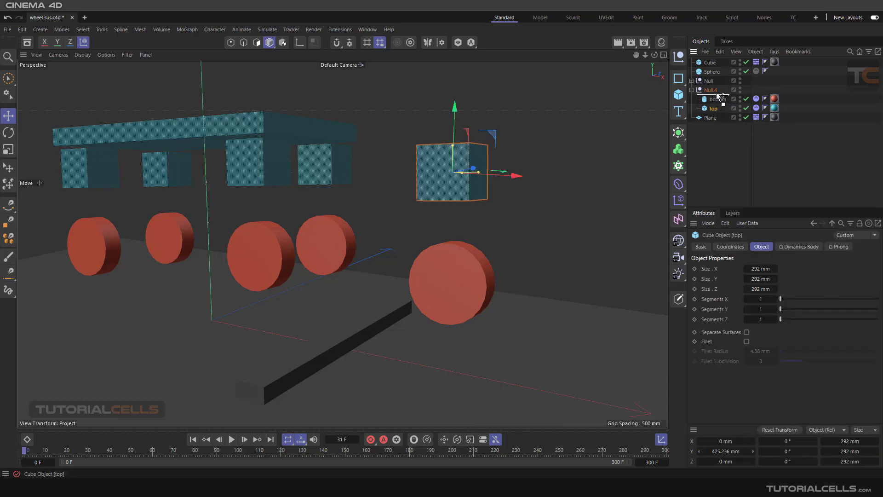
left_click_drag(719, 95, 718, 95)
left_click(709, 91)
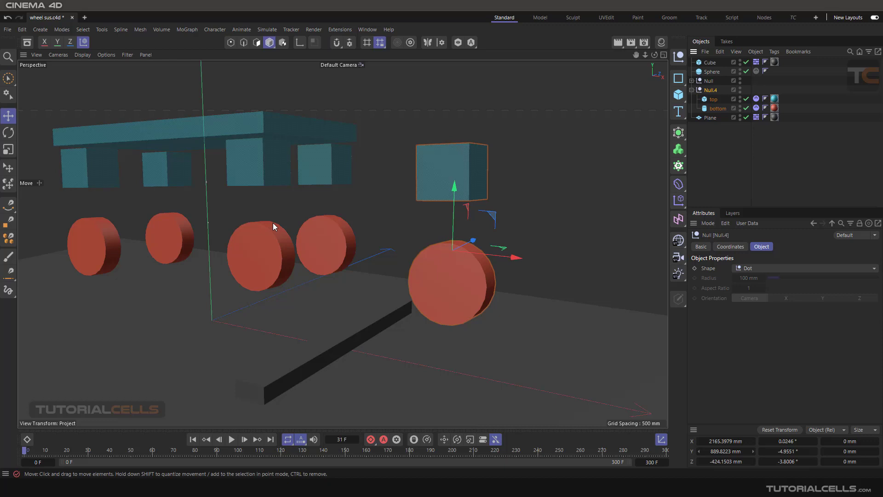
Step: Add a Bullet Connector and nest it between top and bottom inside Null.4
left_click(265, 29)
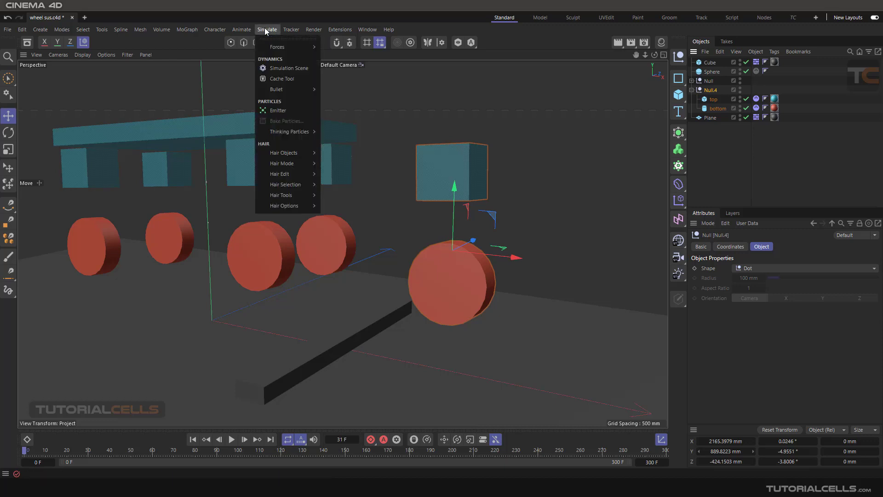
mouse_move(282, 92)
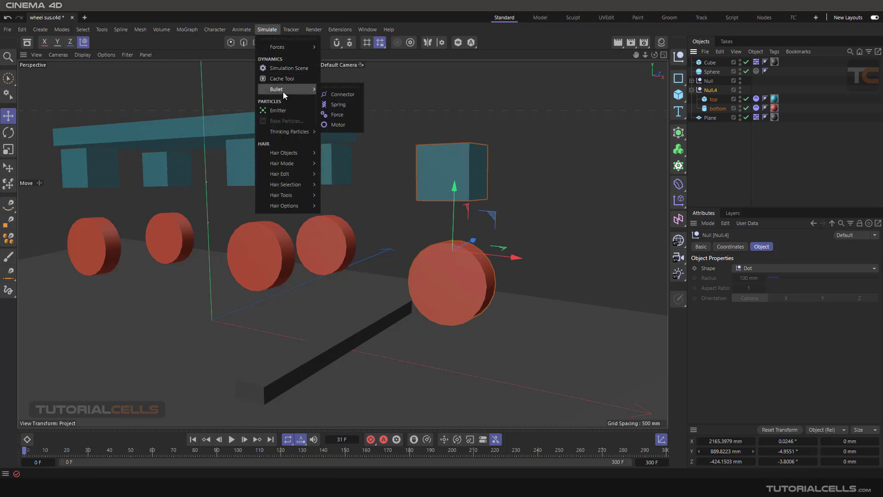
left_click(328, 91)
left_click_drag(716, 110, 716, 111)
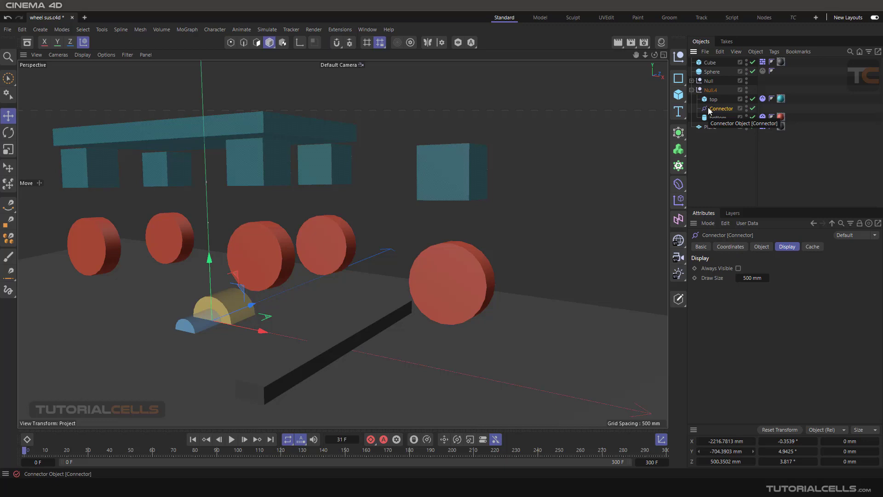
Step: Turn on Always Visible for the new connector and set its type to Wheel Suspension
left_click(738, 269)
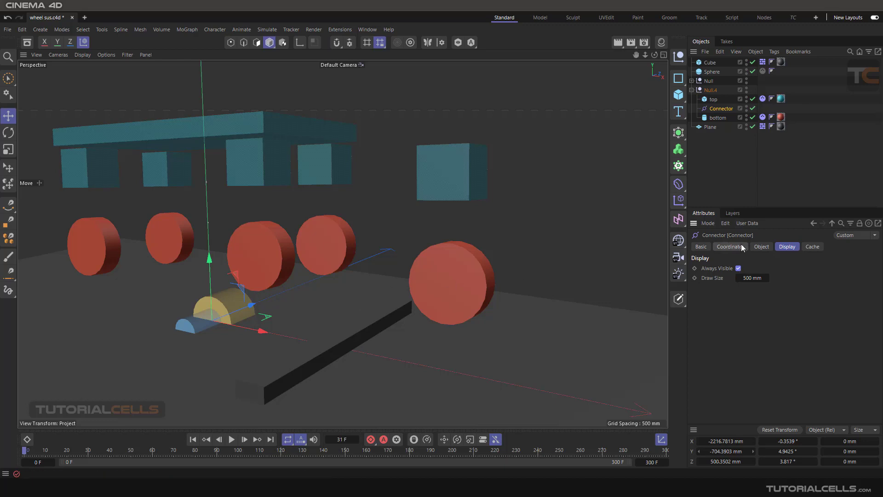
left_click(762, 247)
left_click(762, 269)
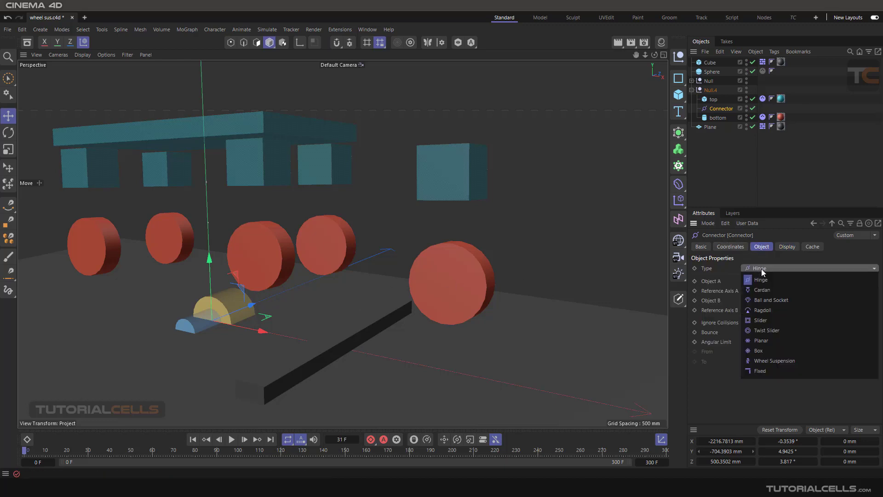
left_click(769, 361)
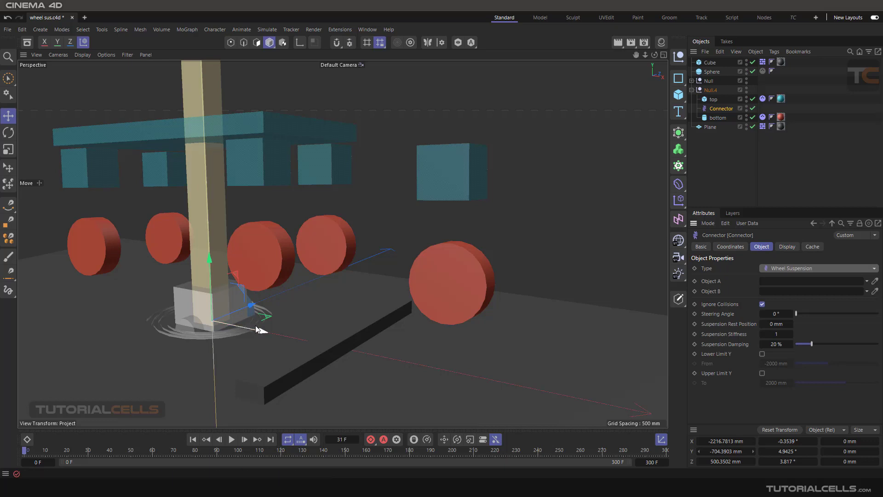
Step: Move the connector to the separate wheel and block, then along X to open space beyond them
left_click_drag(251, 324, 451, 188)
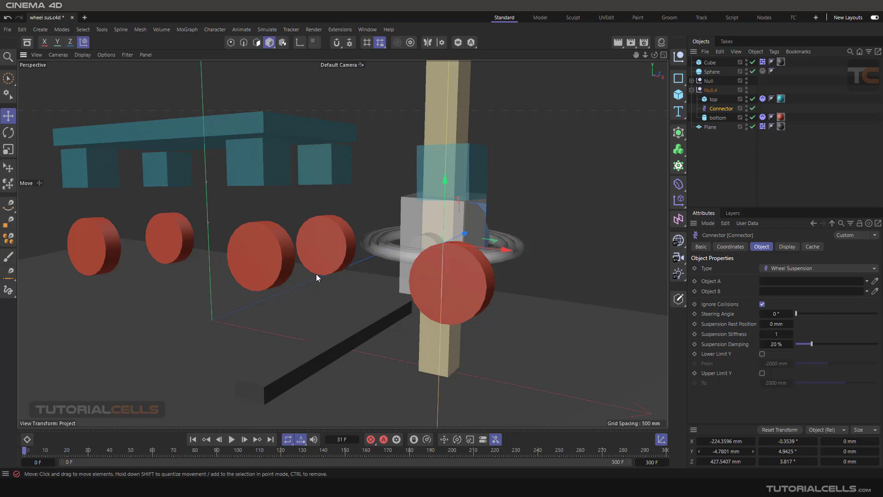
scroll(317, 272, "down", 5)
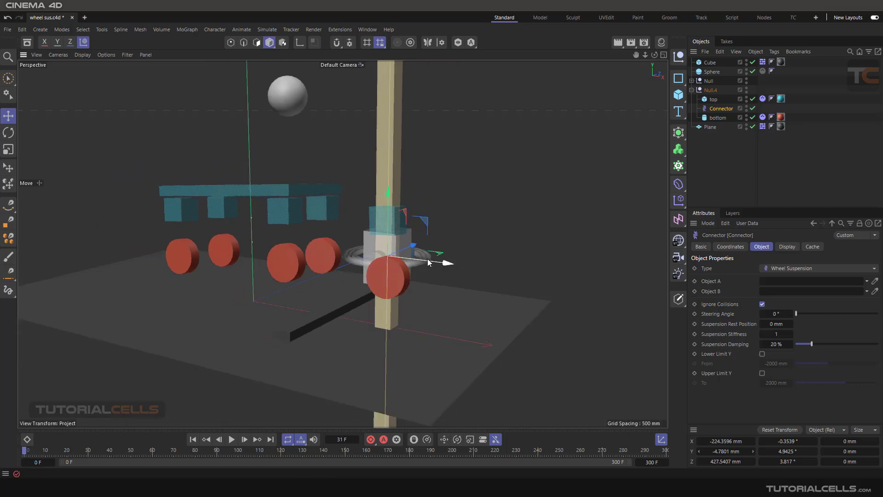
left_click_drag(427, 258, 572, 283)
Step: Lower the black bar below the floor to about Y -237 mm, then play the simulation, stop it and return to the first frame
left_click(337, 310)
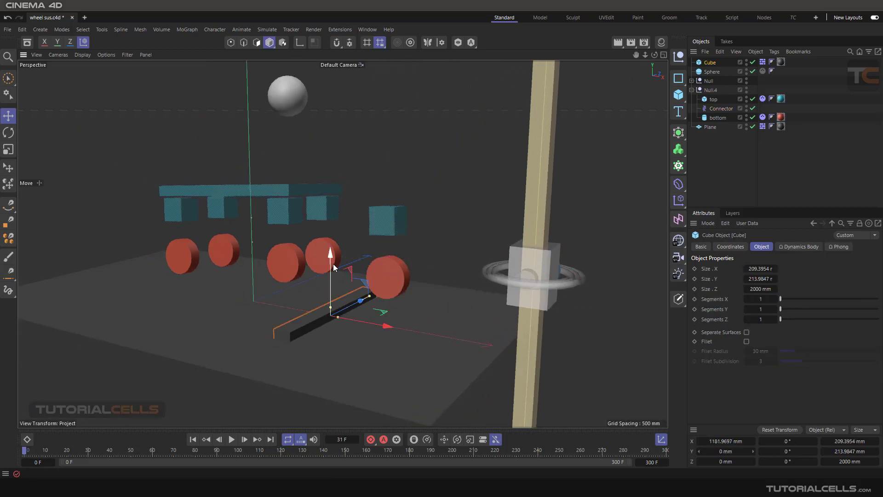
left_click_drag(334, 265, 315, 305)
left_click(231, 439)
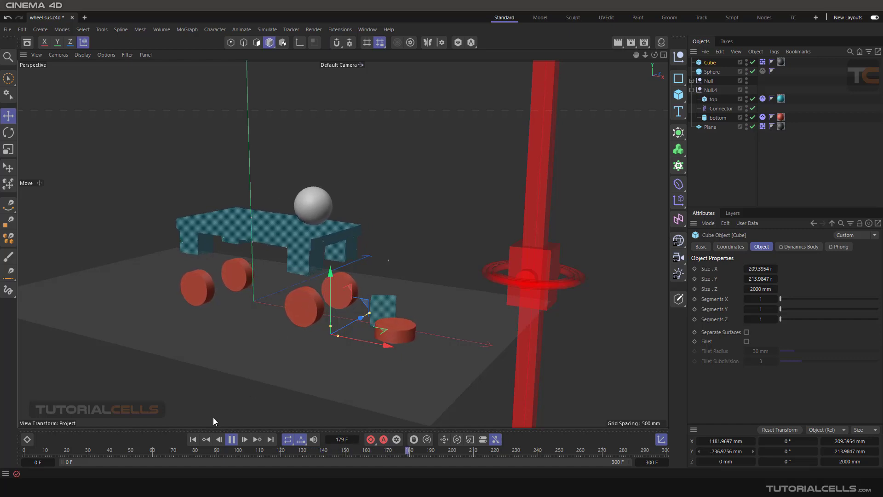
left_click(232, 440)
left_click(192, 439)
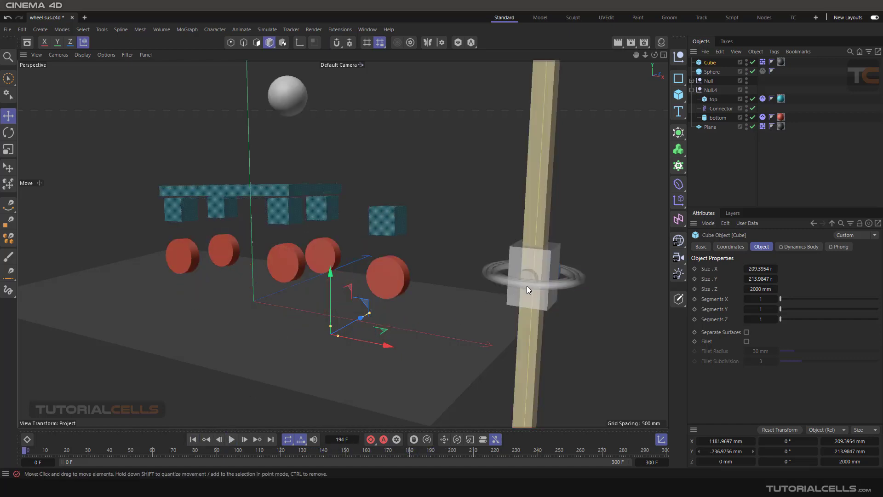
Step: Undo the last lowering of the black bar so it sits on the floor again
middle_click_drag(526, 286, 475, 279, "alt")
scroll(468, 269, "up", 1)
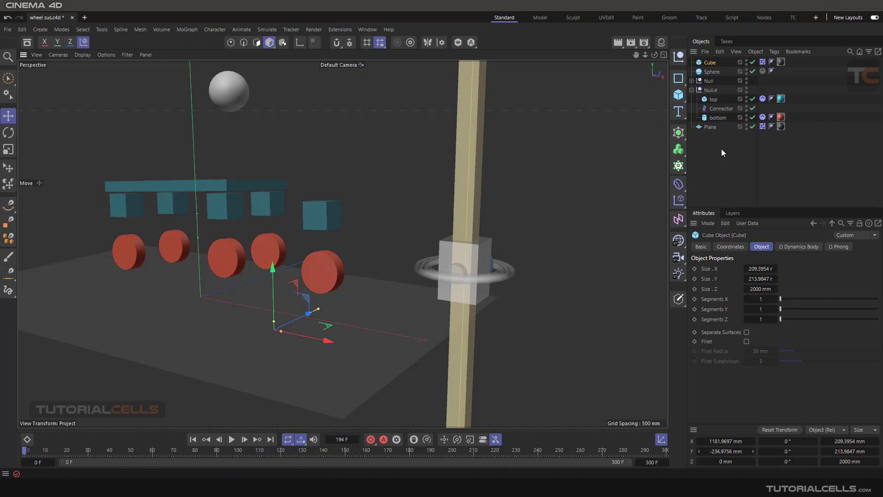
left_click(714, 109)
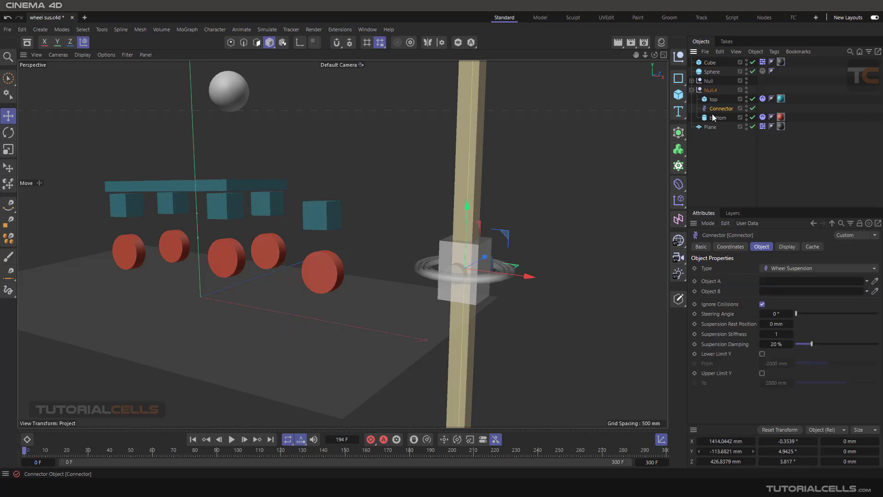
key("ctrl+z")
key("ctrl+z")
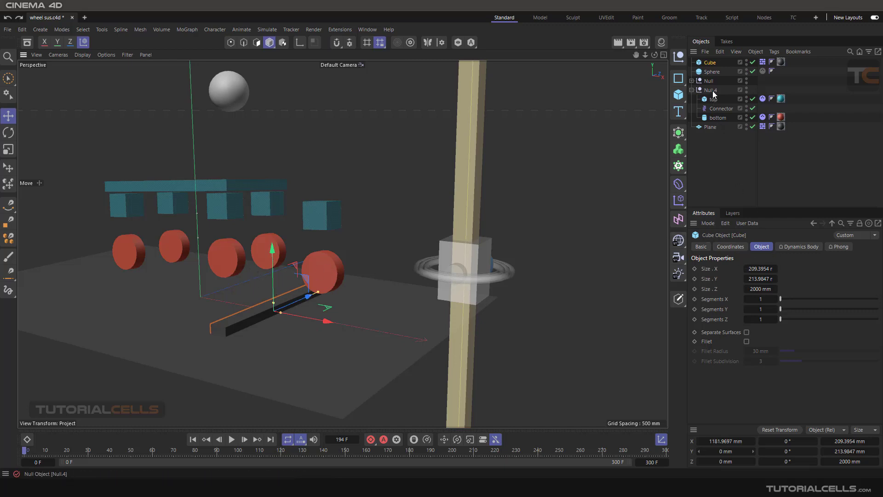
Step: Reduce the draw size of the connector in Null.4 to 242 mm
left_click(721, 109)
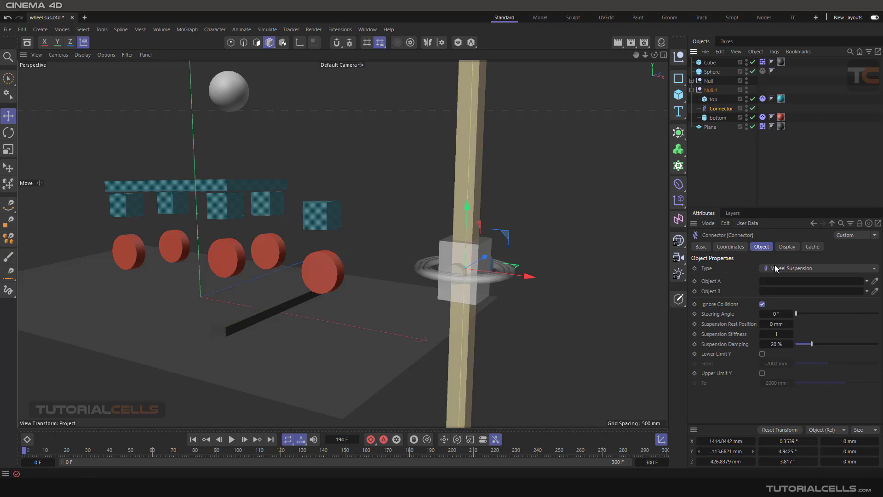
left_click(785, 248)
left_click_drag(754, 276, 712, 277)
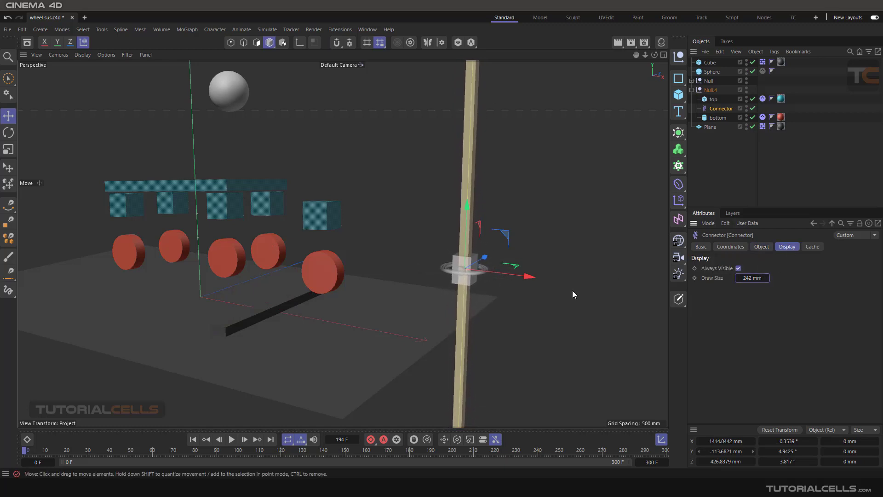
Step: Nest the connector under top in Null.4 and reset its transform to centre it on the separate block
left_click_drag(572, 296, 292, 248, "alt")
left_click_drag(368, 270, 394, 277, "alt")
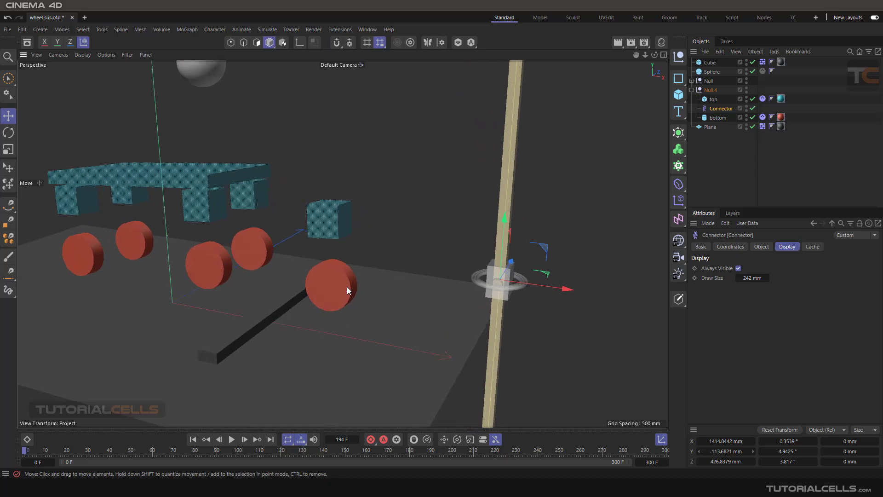
mouse_move(337, 221)
left_mouse_down("alt")
mouse_move(287, 252)
mouse_move(181, 223)
mouse_move(225, 217)
mouse_move(218, 212)
mouse_move(327, 225)
left_mouse_up("alt")
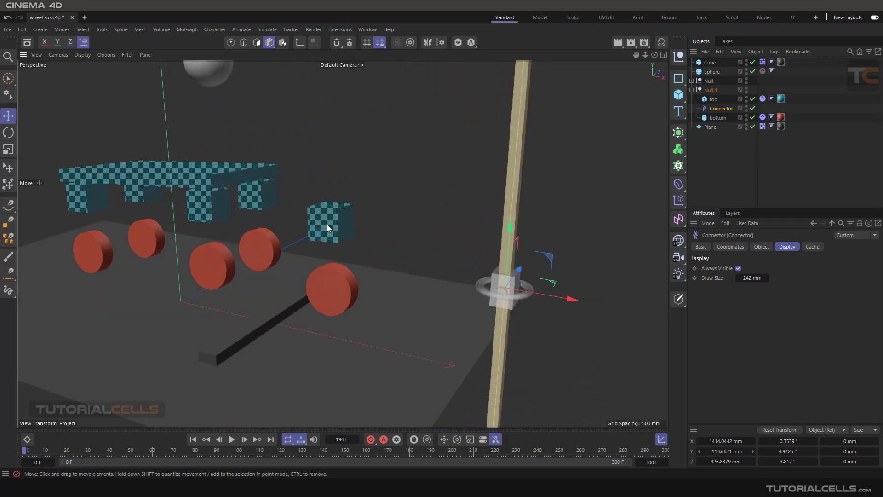
left_click(327, 225)
left_click_drag(721, 109, 714, 99)
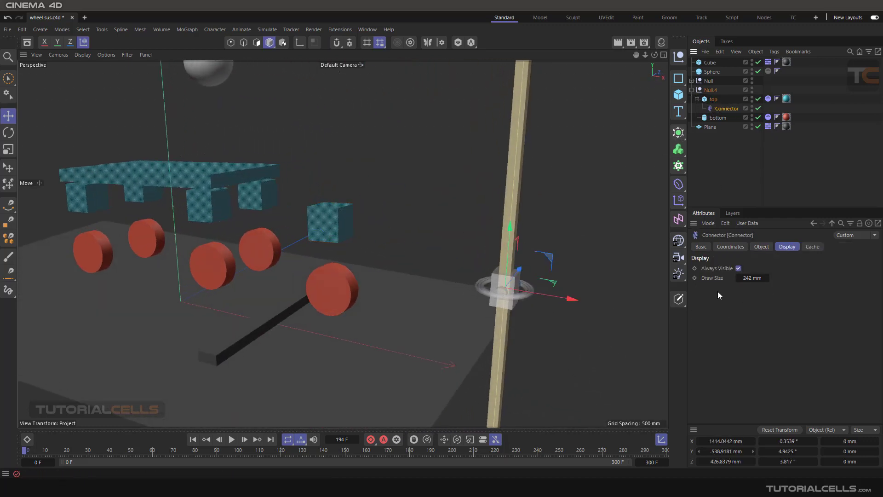
left_click(765, 428)
left_click_drag(350, 227, 329, 185, "alt")
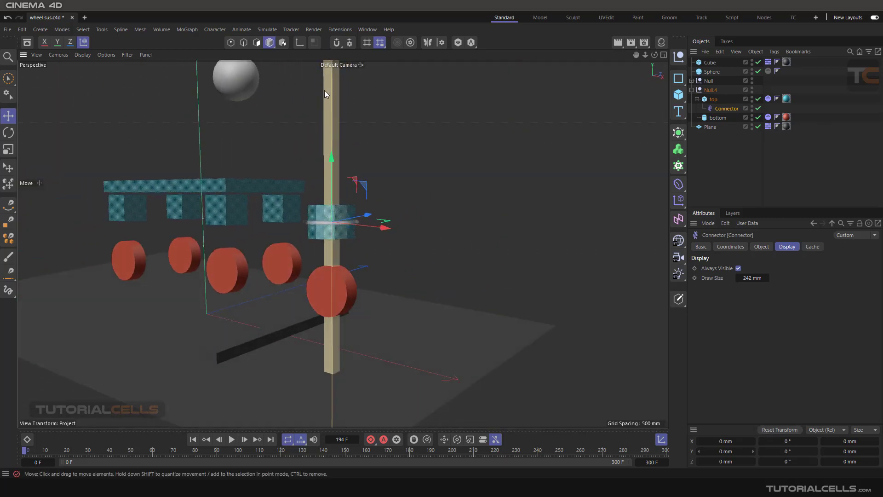
Step: Enable the connector's Lower and Upper Limit Y, with a range from -990 mm to 330 mm
scroll(332, 299, "down", 4)
scroll(348, 252, "down", 2)
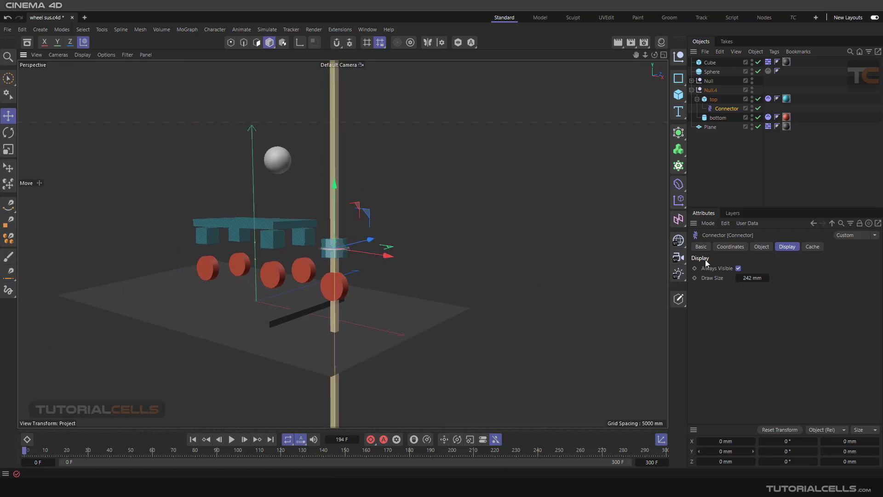
left_click(759, 247)
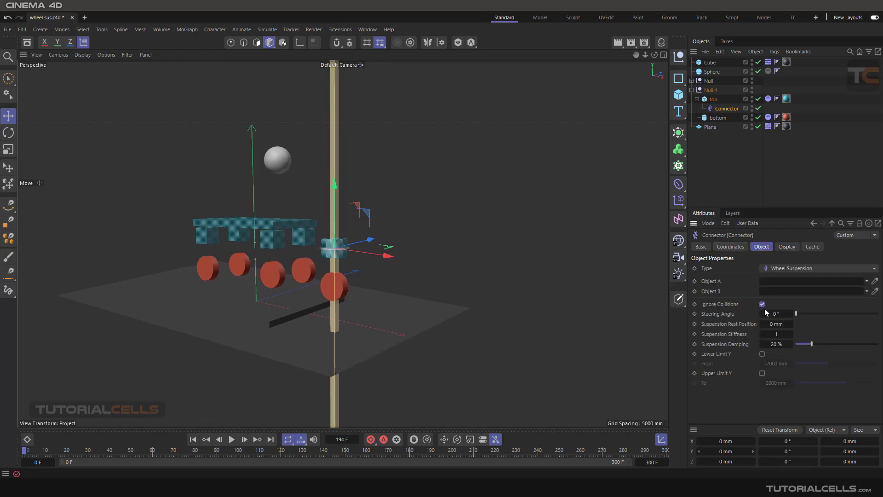
left_click(762, 355)
left_click(762, 373)
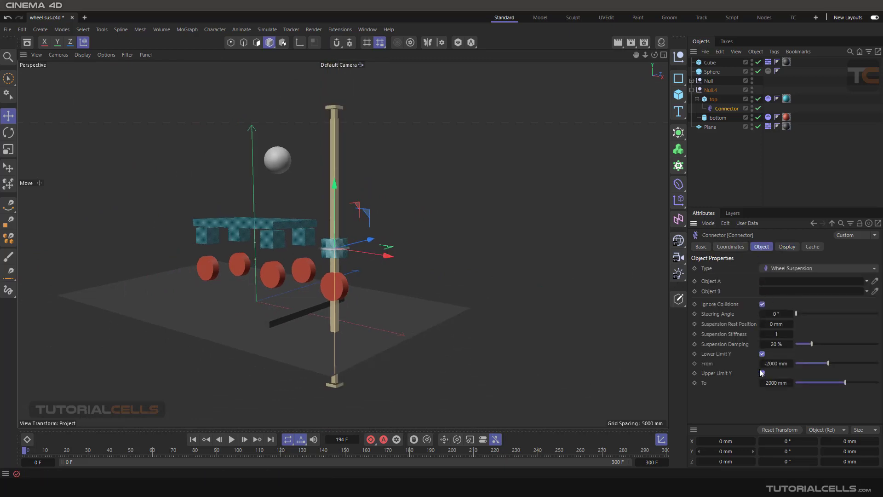
left_click_drag(828, 363, 838, 384)
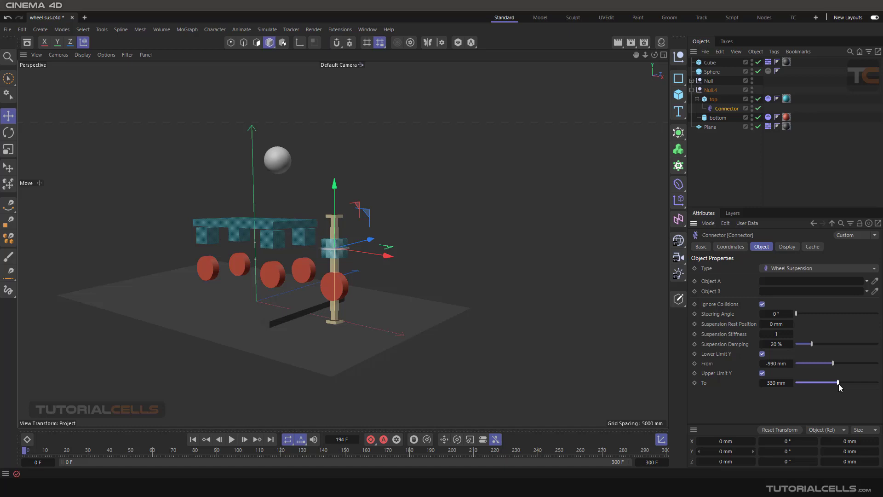
Step: Move the connector back between top and bottom in Null.4, then assign top as Object A and bottom as Object B
scroll(318, 255, "up", 5)
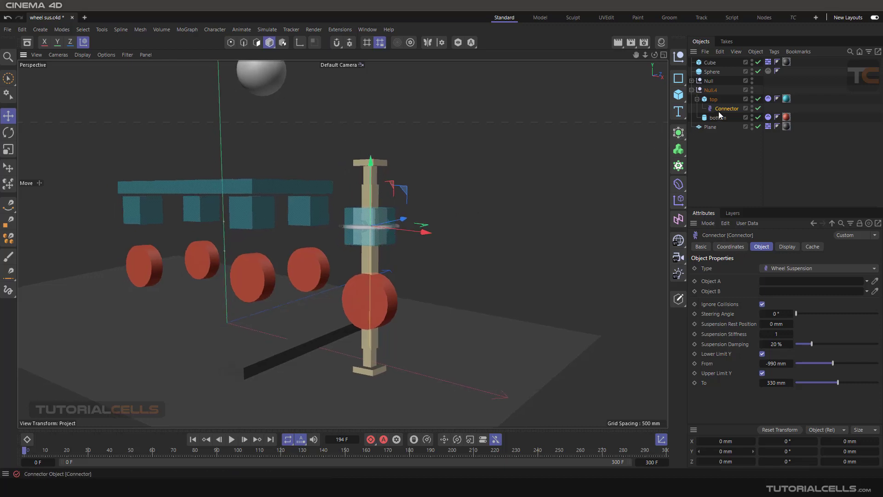
left_click_drag(720, 115, 708, 114)
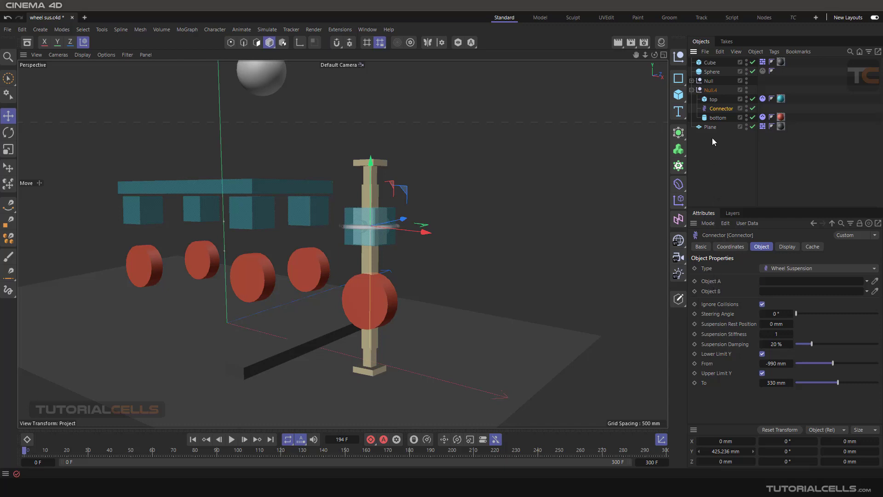
left_click_drag(714, 99, 767, 282)
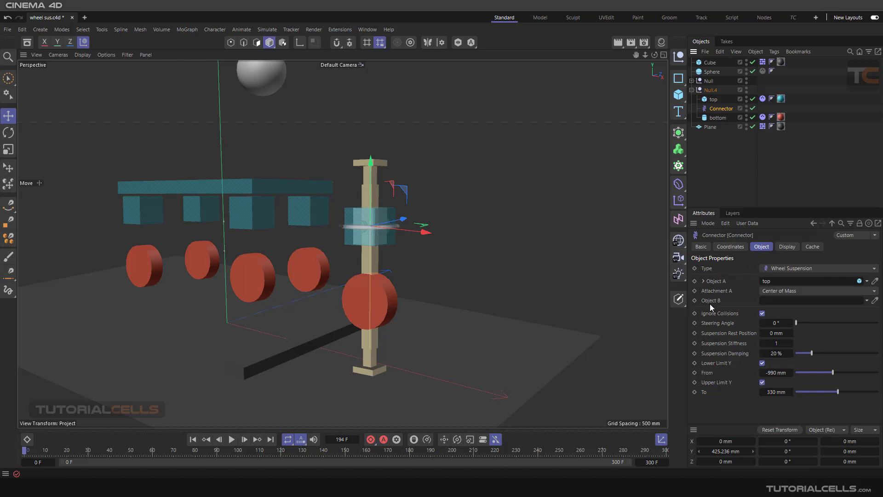
left_click_drag(717, 118, 766, 301)
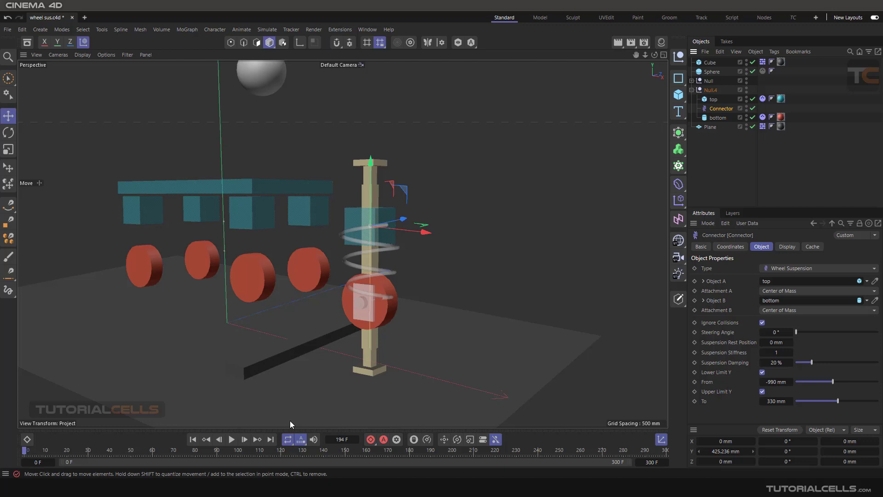
Step: Play the simulation twice to examine the connected block and wheel, returning to the first frame after each run
left_click(232, 439)
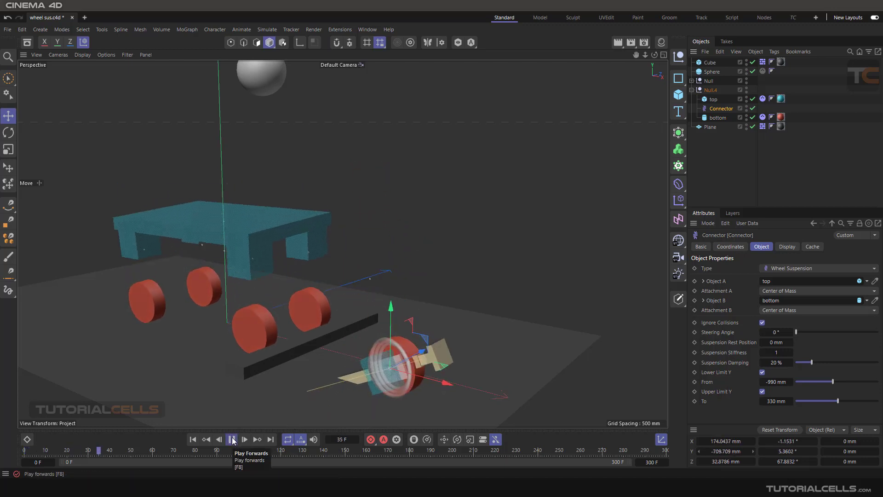
left_click(232, 439)
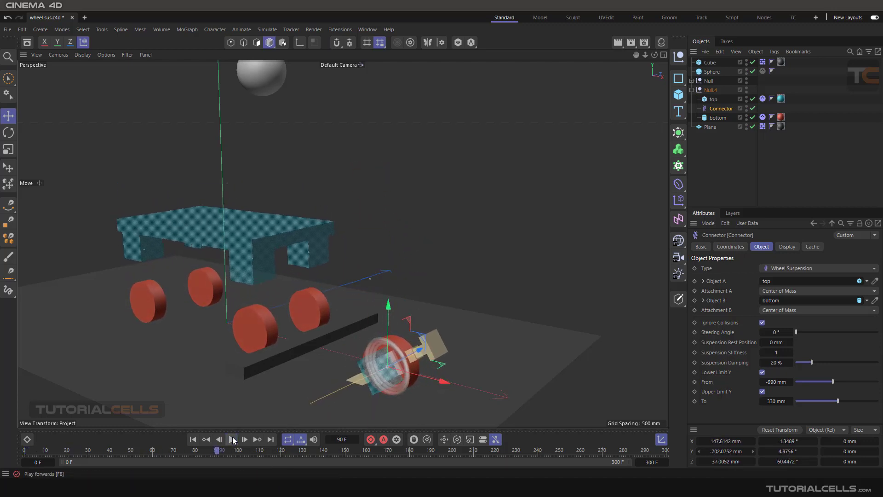
left_click(193, 439)
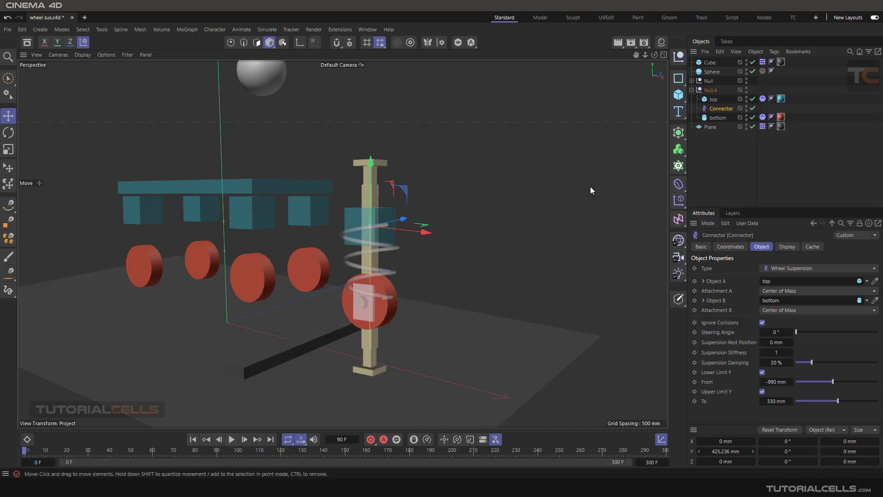
left_click(232, 439)
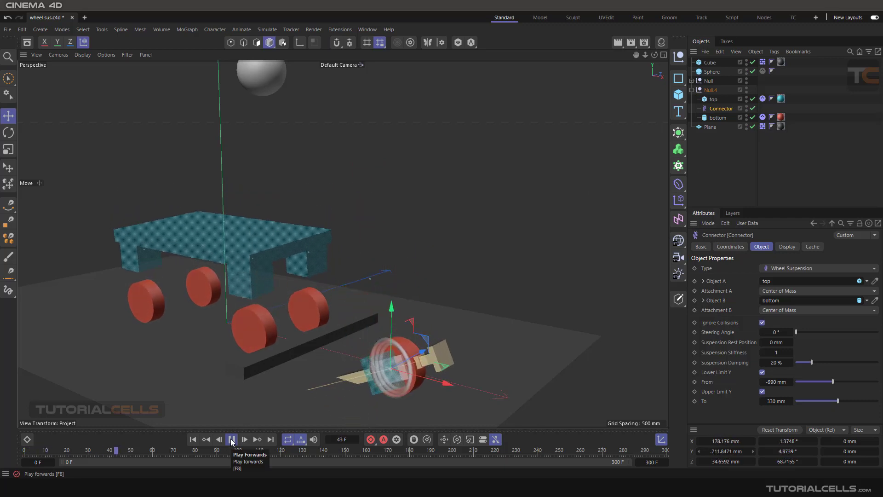
left_click(232, 440)
left_click(192, 439)
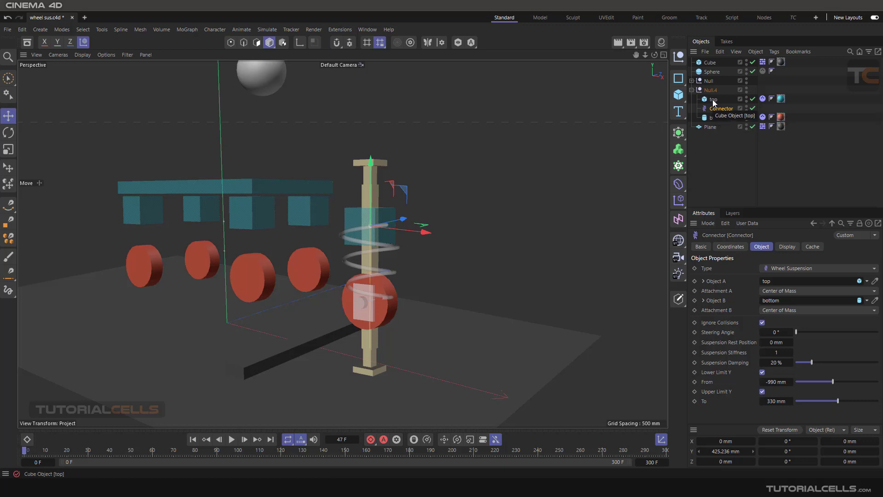
Step: Swap the connector's links by clearing both, then assigning top as Object B and bottom as Object A
left_click(867, 284)
left_click(858, 294)
left_click(867, 291)
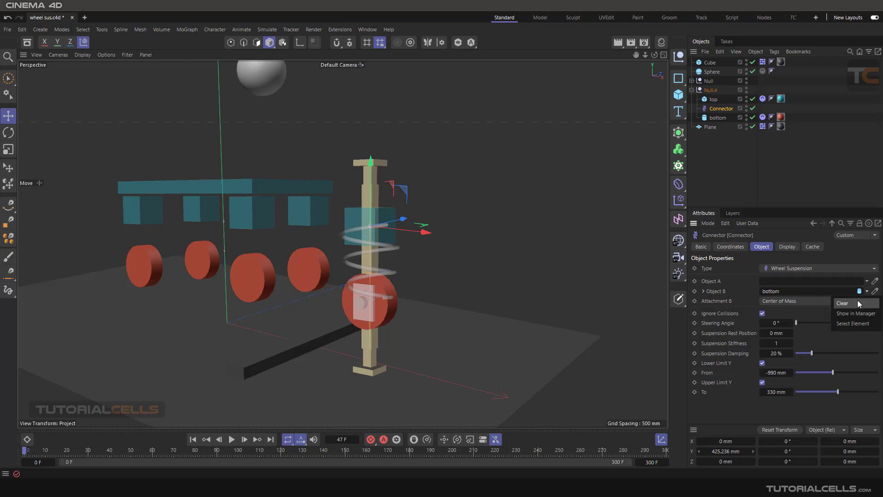
left_click(858, 302)
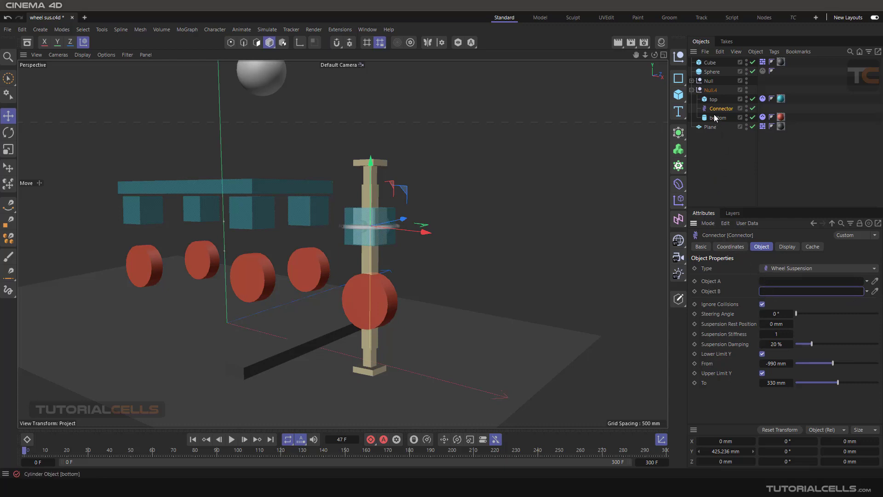
left_click_drag(714, 99, 767, 292)
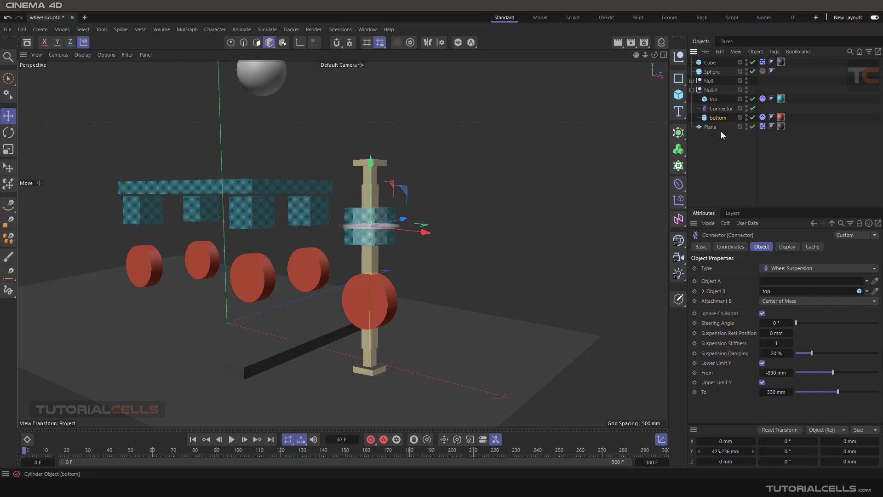
left_click_drag(718, 118, 777, 281)
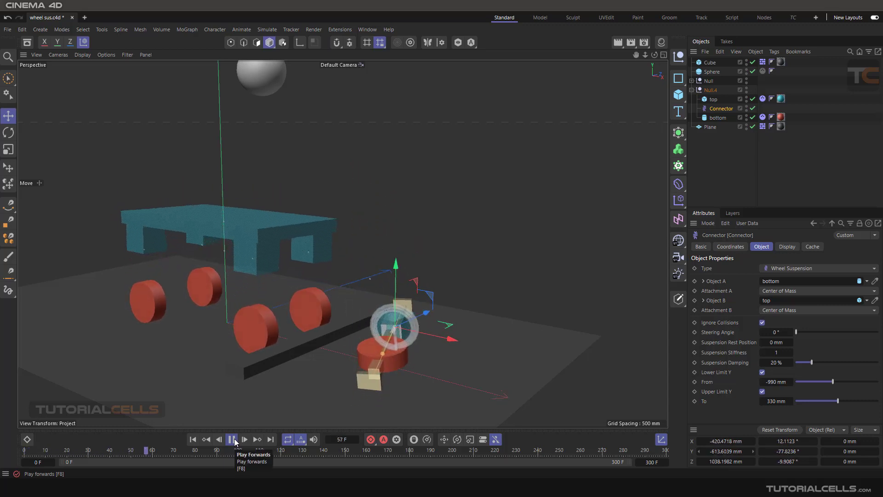
Step: Replay the simulation with the swapped links, examine the wheel and block from another side, and return to the first frame
left_click(193, 441)
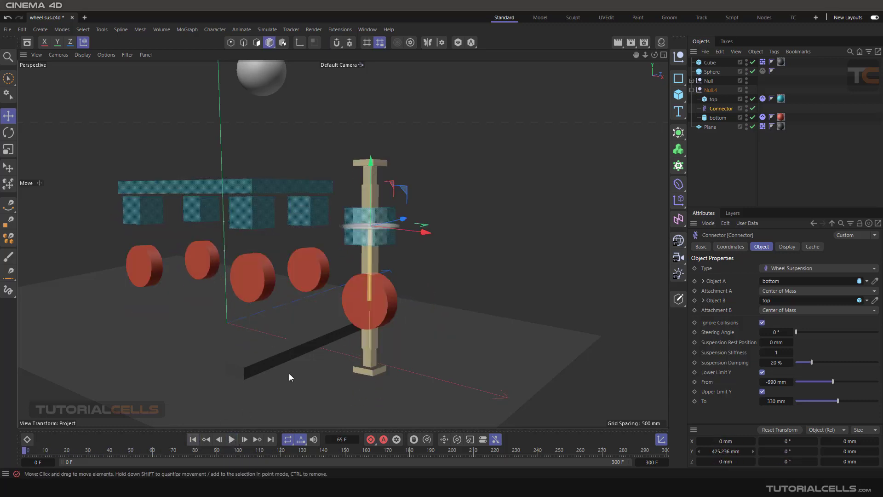
left_click(233, 439)
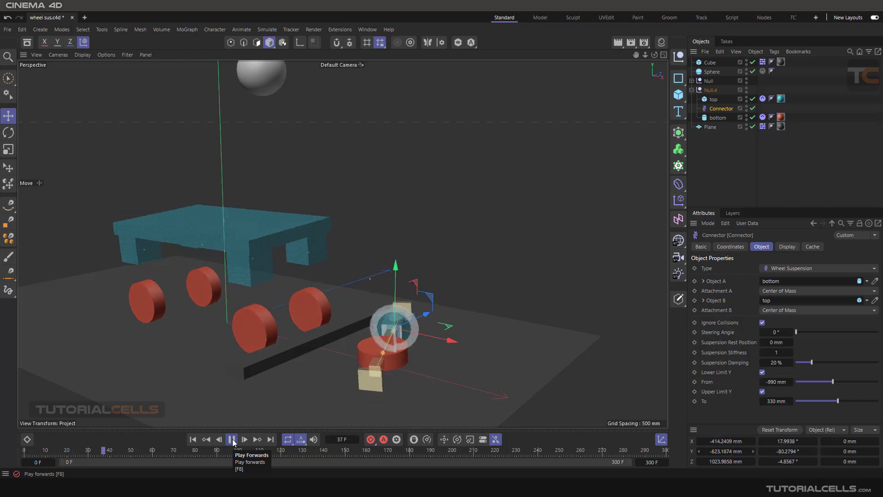
left_click_drag(462, 333, 371, 335, "alt")
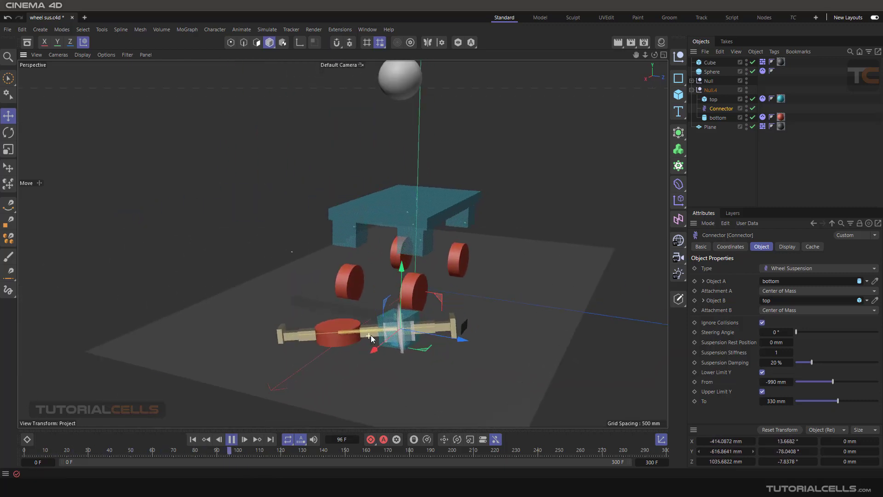
left_click(194, 439)
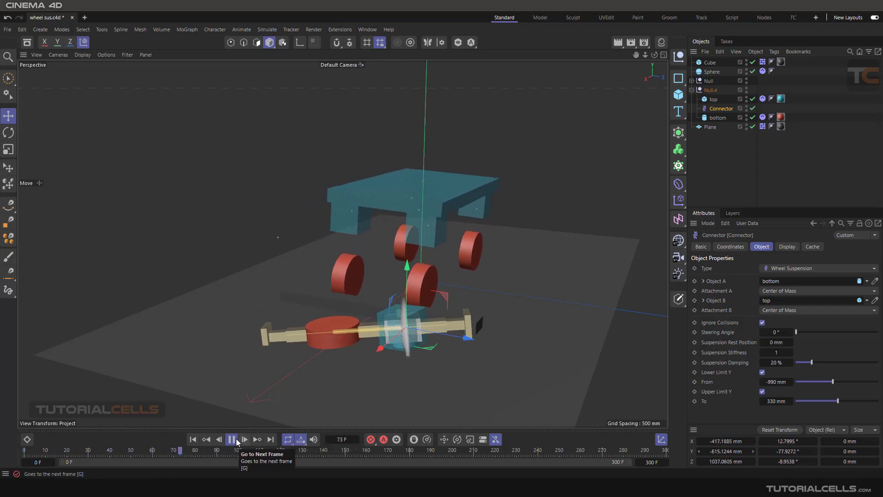
left_click(233, 440)
left_click(194, 439)
Step: Delete the Null.4 group with its separate block, wheel and connector
left_click_drag(204, 420, 349, 293, "alt")
scroll(294, 225, "up", 3)
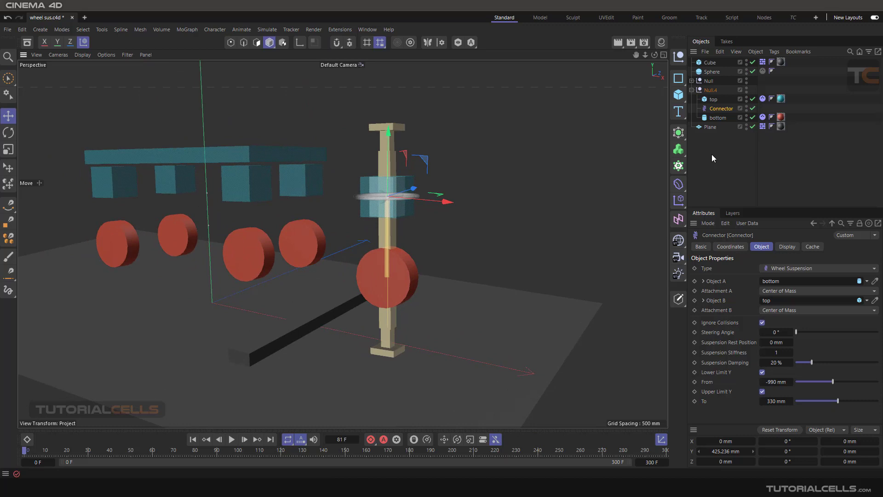
left_click(712, 91)
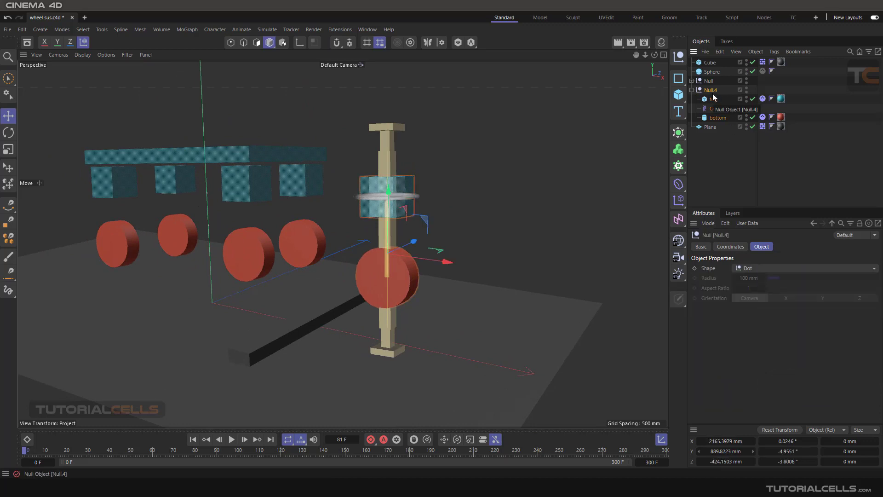
key("Delete")
Step: Expand the vehicle's Null group and inspect the Wheel Suspension settings of the connectors in Null.1 and the lowest Null
left_click_drag(441, 172, 362, 211, "alt")
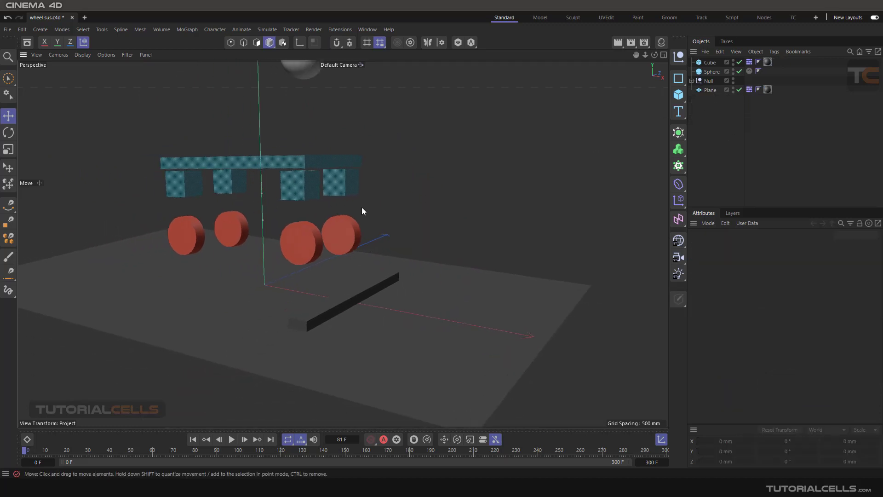
left_click(692, 81)
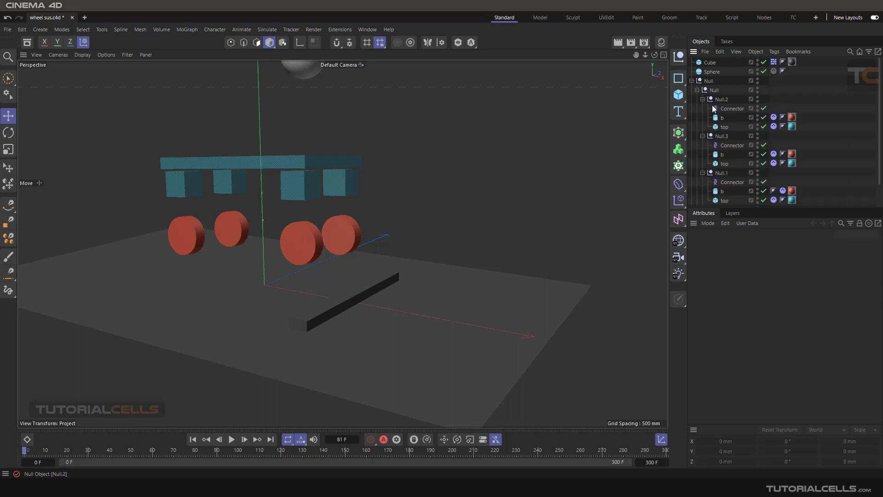
left_click(727, 183)
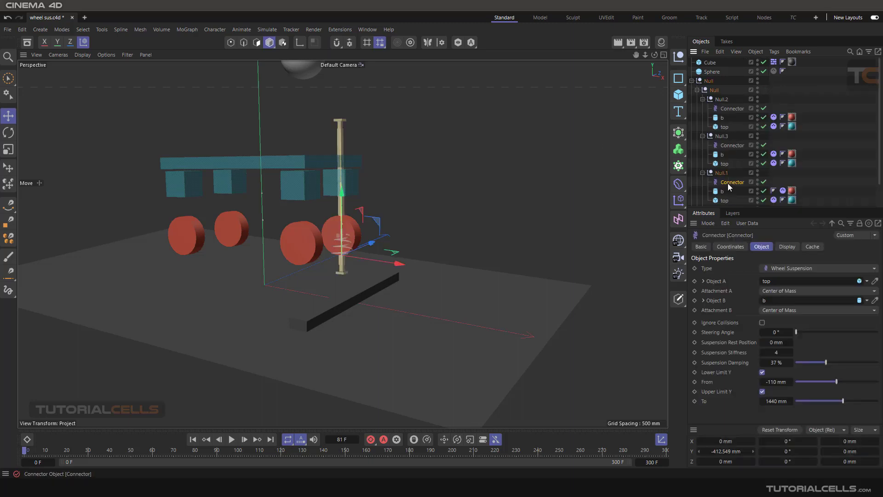
scroll(728, 183, "down", 2)
left_click(702, 184)
left_click(733, 193)
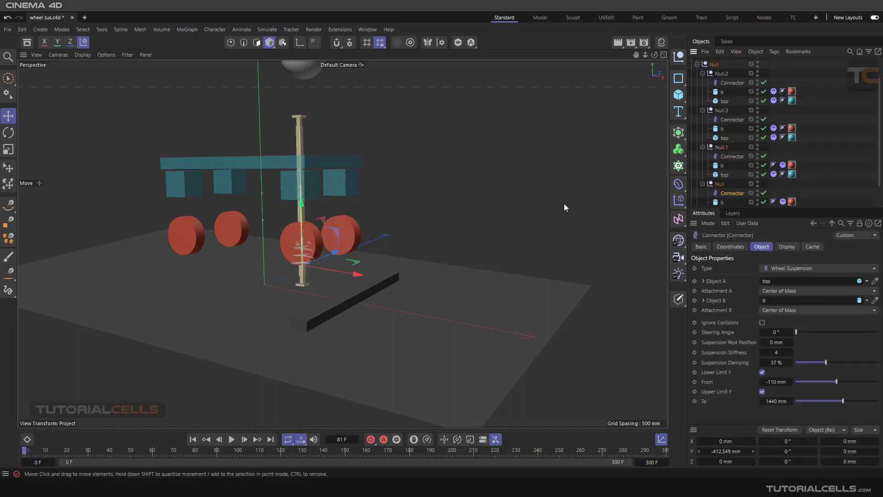
Step: Make the lowest Null's connector always visible, and undo a trial move of it away from the wheel
left_click(788, 247)
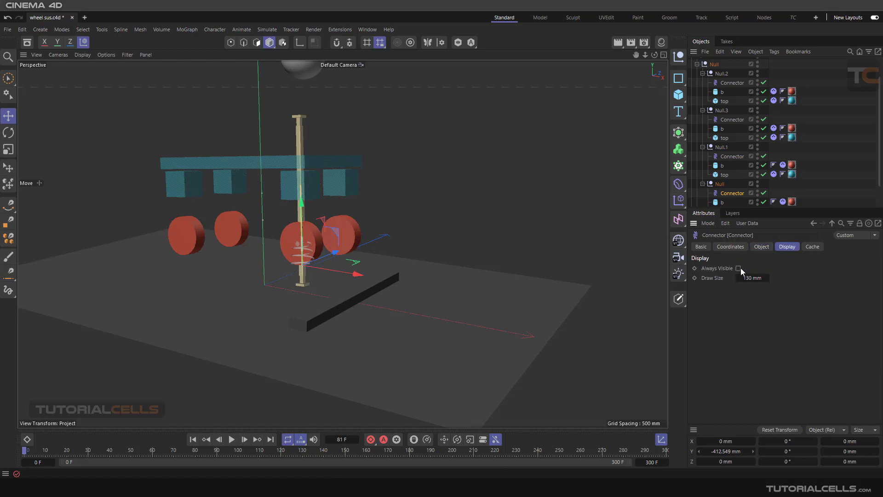
scroll(298, 237, "up", 2)
left_click_drag(305, 249, 438, 277, "alt")
scroll(400, 286, "up", 1)
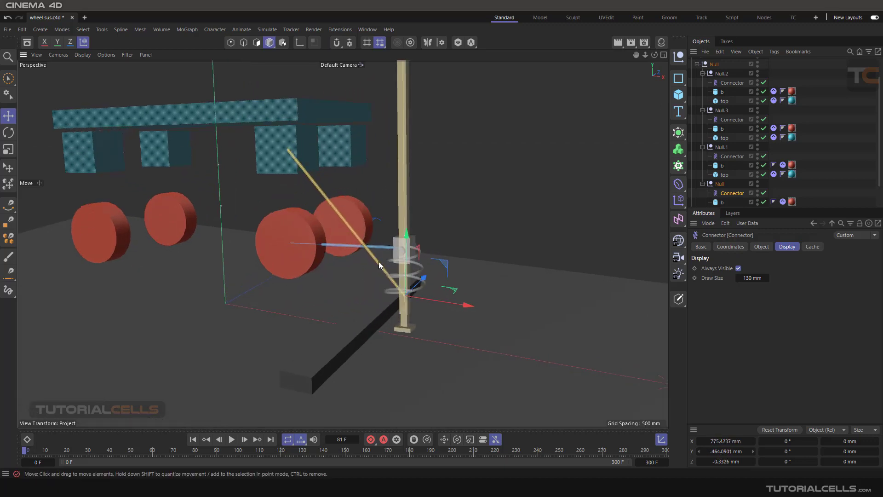
key("ctrl+z")
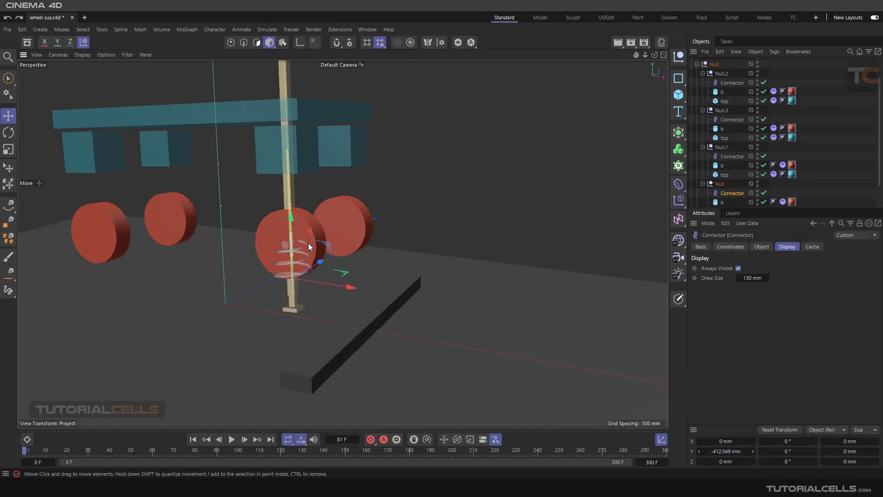
left_click_drag(309, 244, 289, 252, "alt")
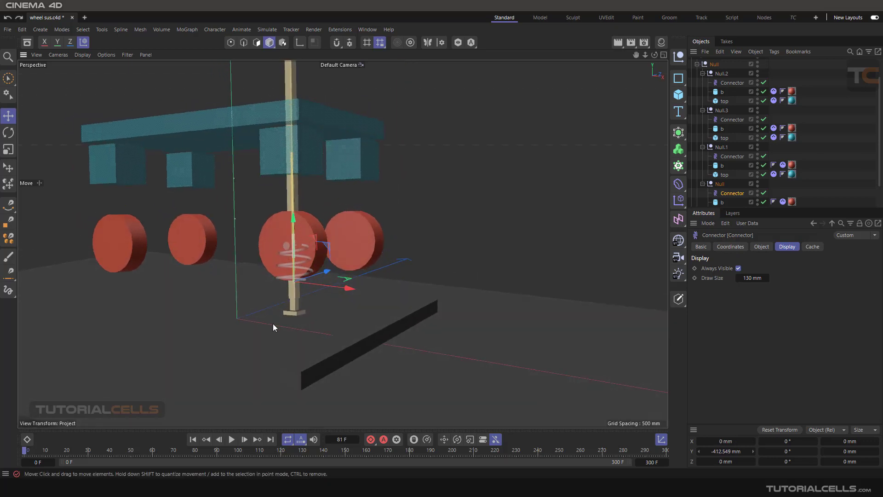
Step: Play the simulation and, while it runs, lower the black Cube bar below the floor to about Y -153 mm
left_click(231, 440)
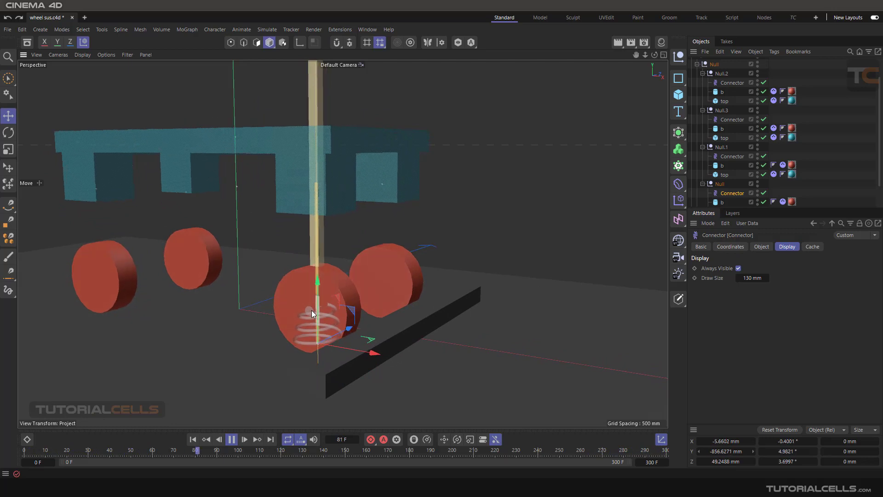
left_click(396, 345)
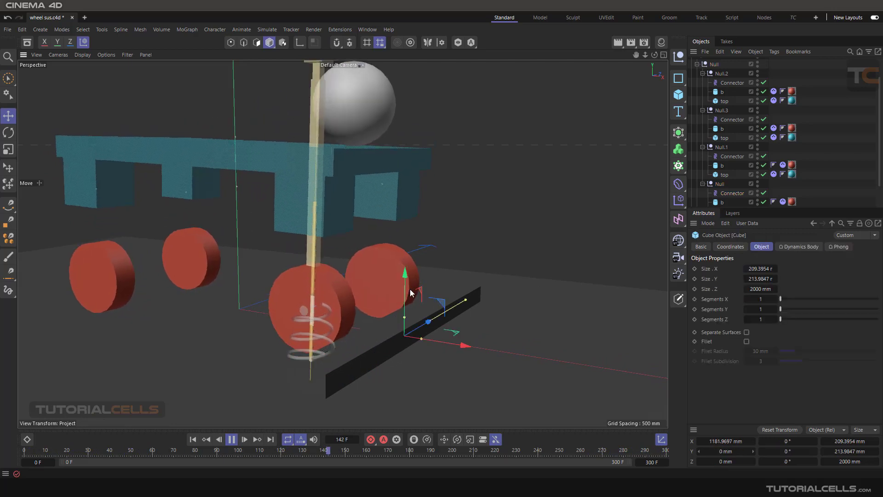
left_click_drag(405, 304, 409, 310)
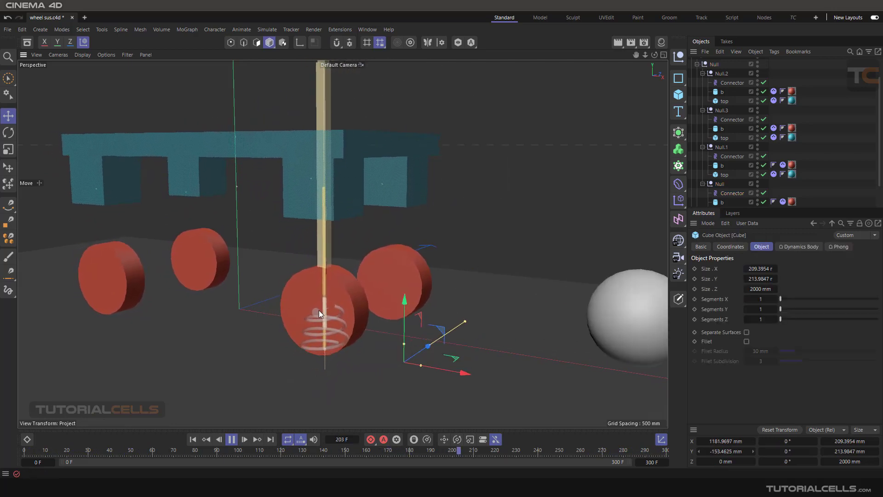